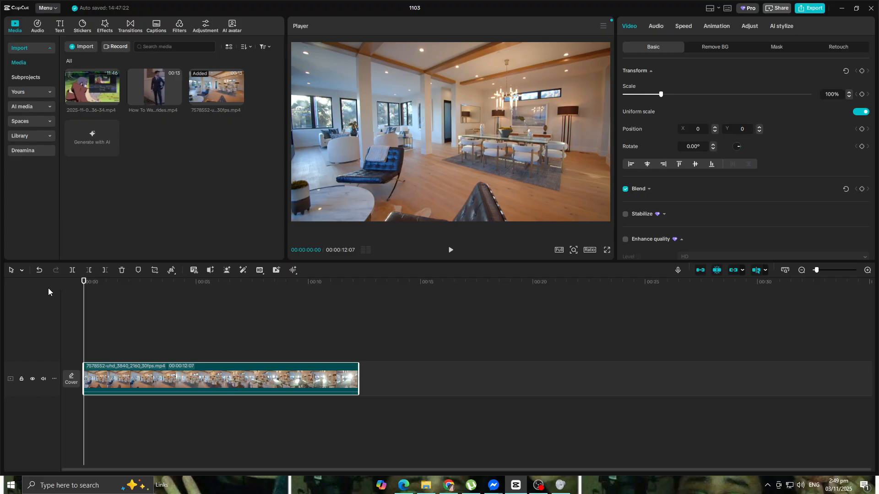
Step: Preview the opening seconds of the room clip, then return the playhead to the start of the timeline
left_click(87, 282)
left_click_drag(87, 281, 94, 282)
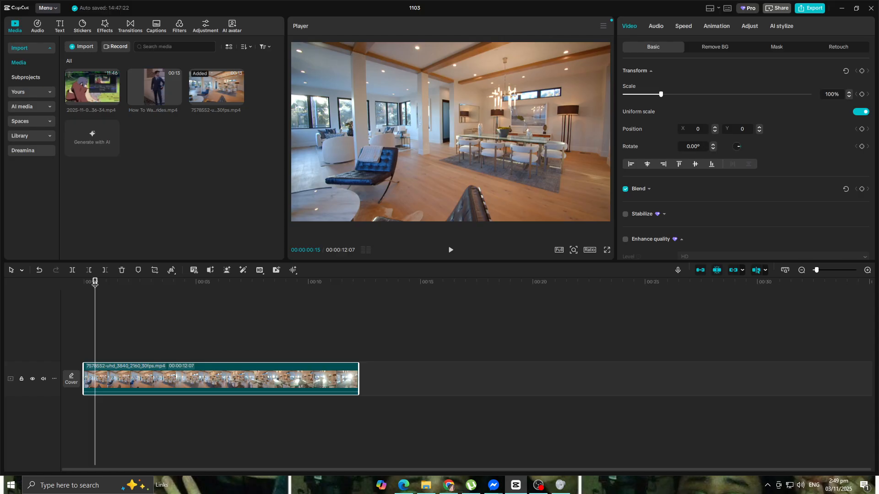
mouse_move(94, 284)
left_mouse_down()
mouse_move(82, 284)
mouse_move(127, 288)
mouse_move(83, 285)
left_mouse_up()
left_click(452, 249)
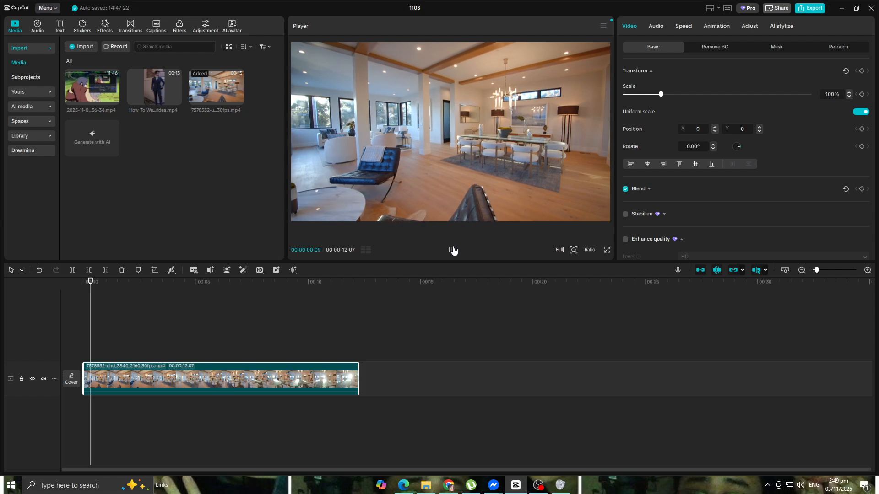
left_click(451, 250)
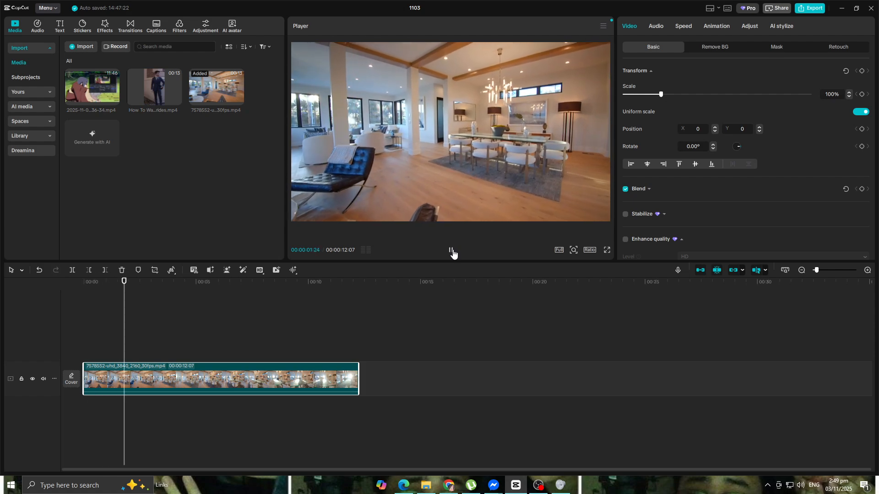
left_click(451, 252)
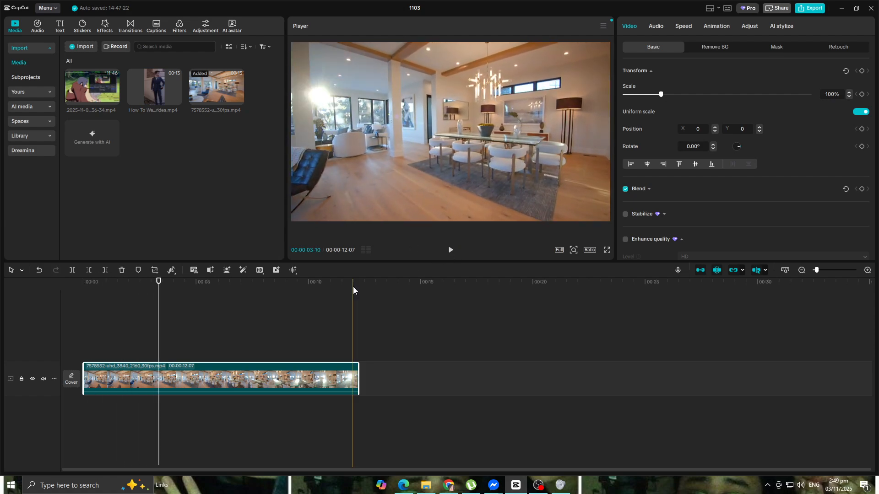
left_click_drag(157, 290, 1, 268)
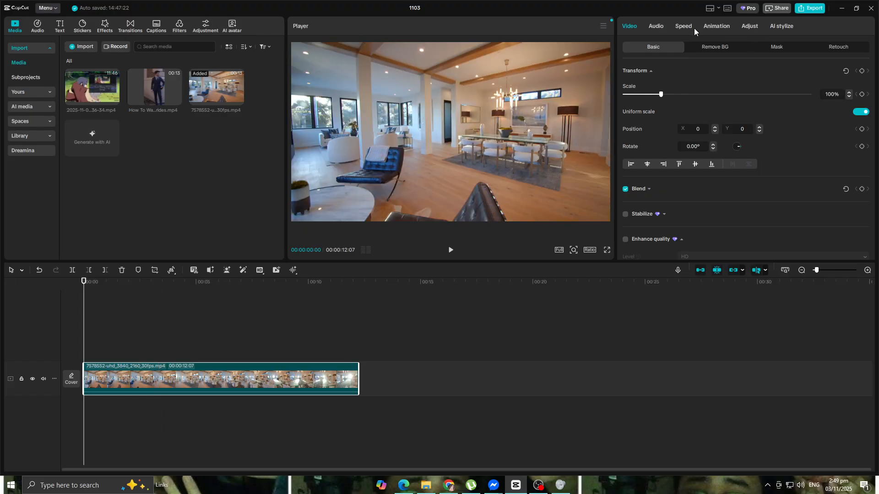
Step: Look over the standard and curve speed options for the room clip
left_click(686, 26)
left_click(755, 51)
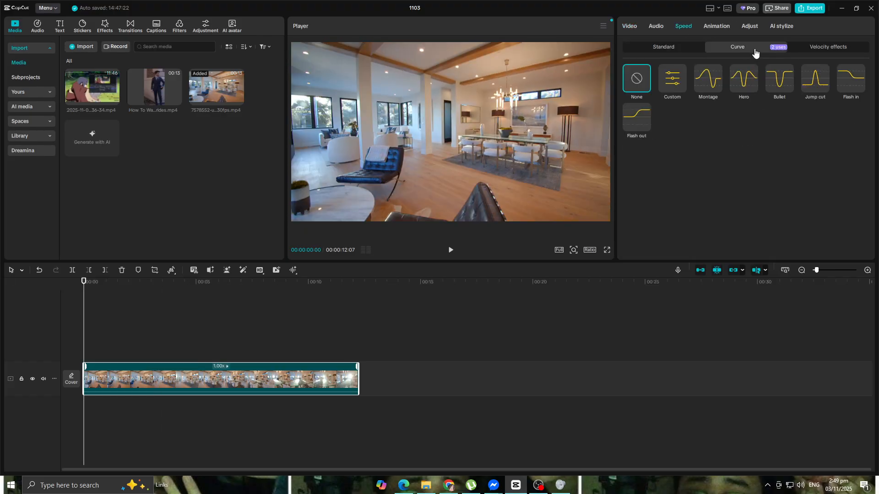
left_click(664, 49)
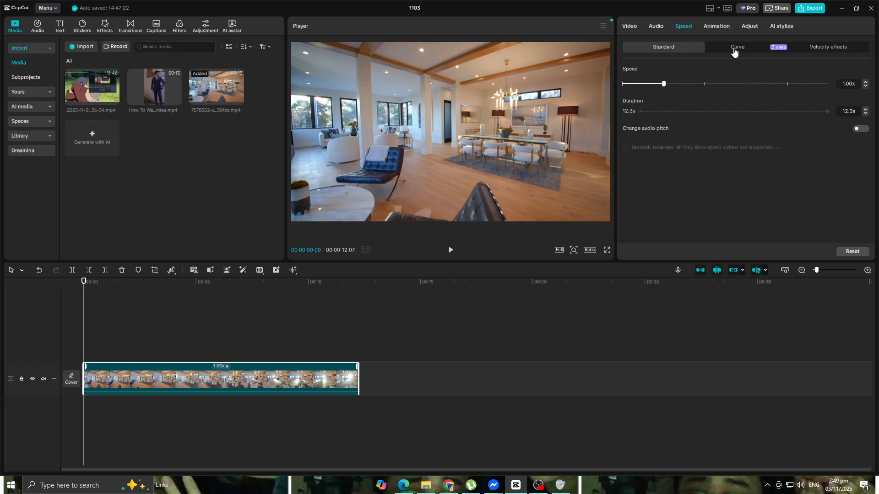
left_click(734, 51)
left_click(681, 51)
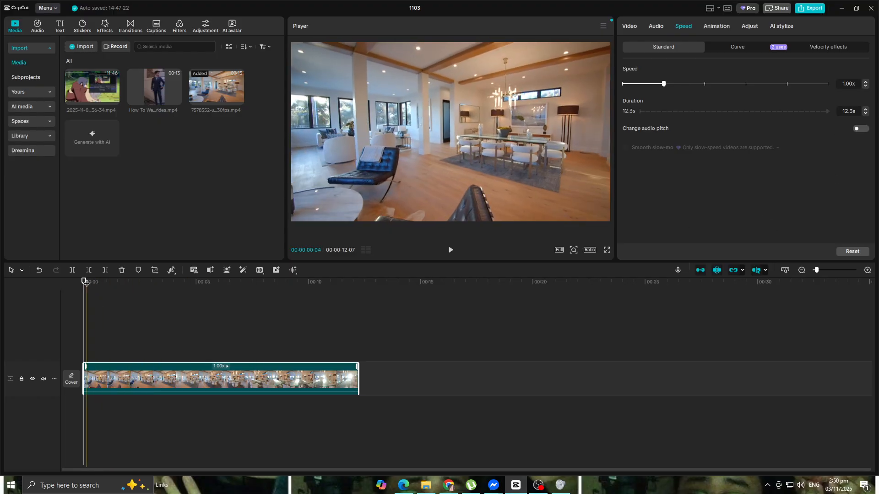
Step: Place the playhead at 00:00:00:16 and look through the clip's HSL, curves, color wheel and mask adjustments
left_click_drag(85, 282, 96, 305)
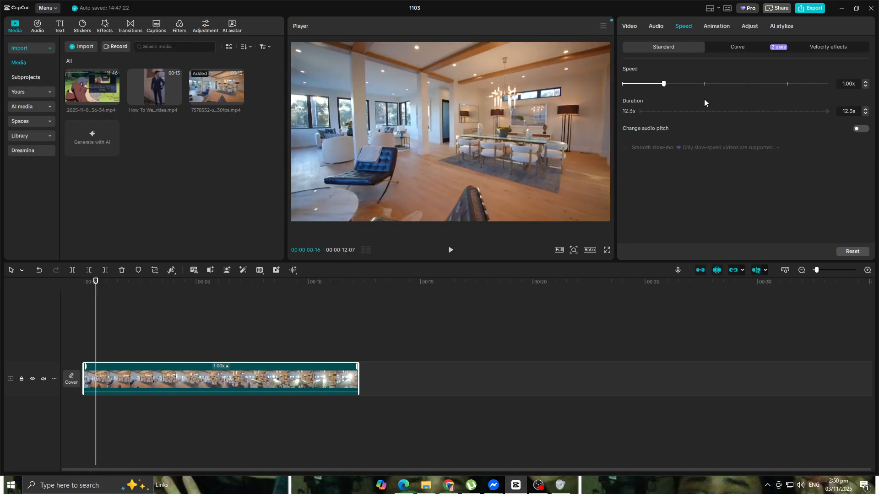
left_click(749, 26)
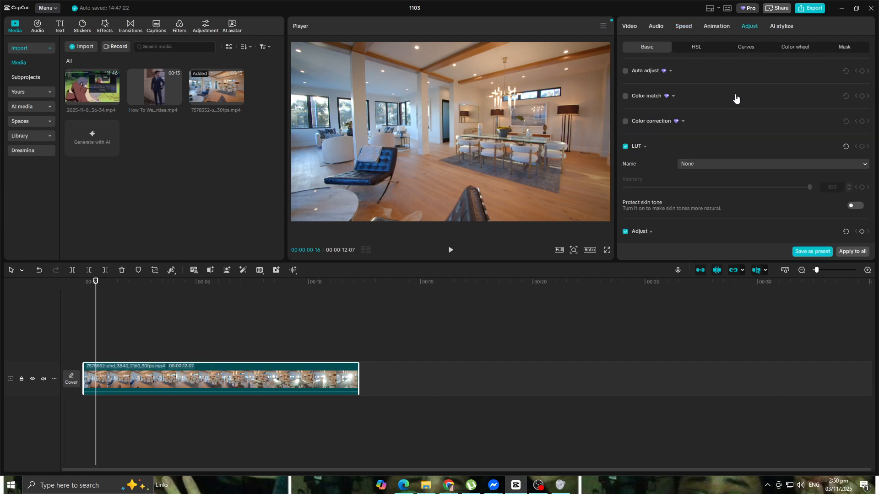
scroll(726, 119, "down", 4)
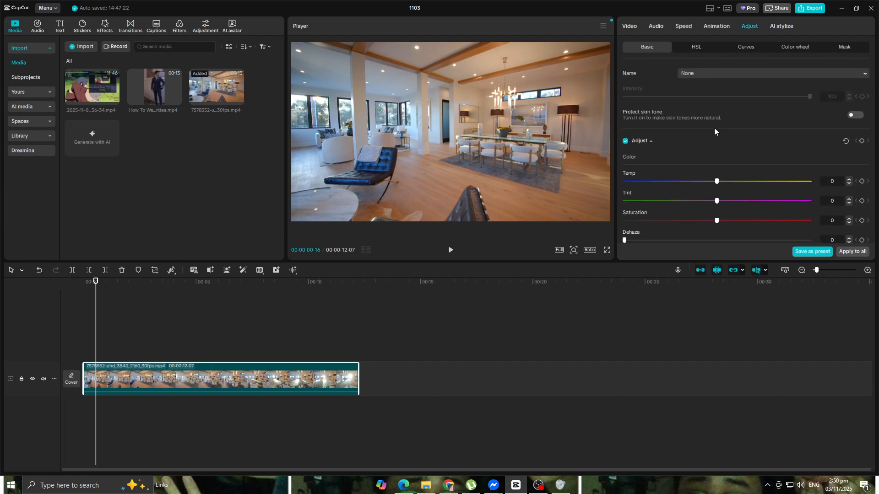
left_click(695, 50)
left_click(751, 50)
left_click(798, 48)
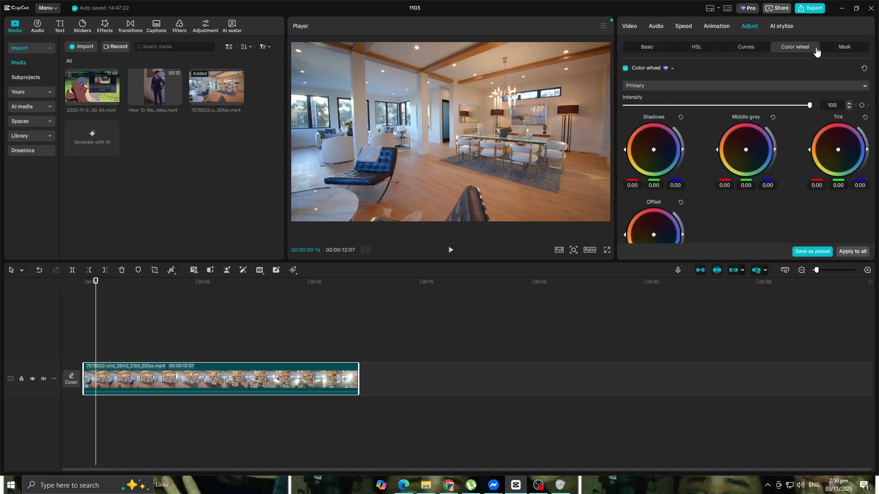
left_click(842, 49)
left_click(649, 50)
Step: Examine the clip's basic adjustment settings for color, lightness and effects
scroll(688, 126, "down", 1)
scroll(687, 128, "down", 5)
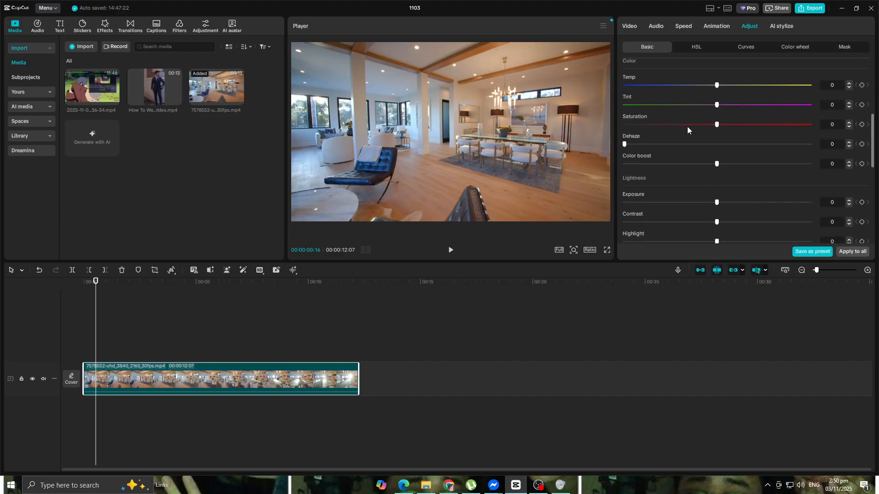
scroll(687, 132, "down", 4)
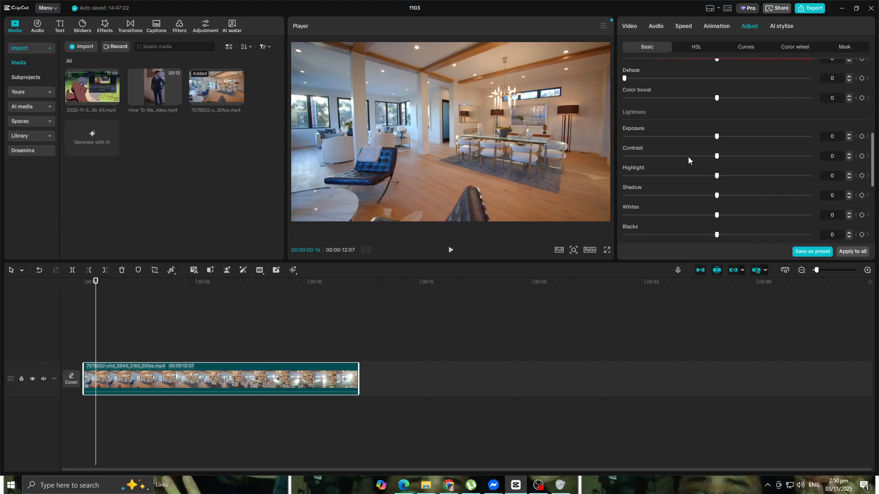
scroll(688, 156, "down", 2)
scroll(686, 160, "down", 9)
scroll(688, 169, "up", 9)
scroll(682, 144, "up", 4)
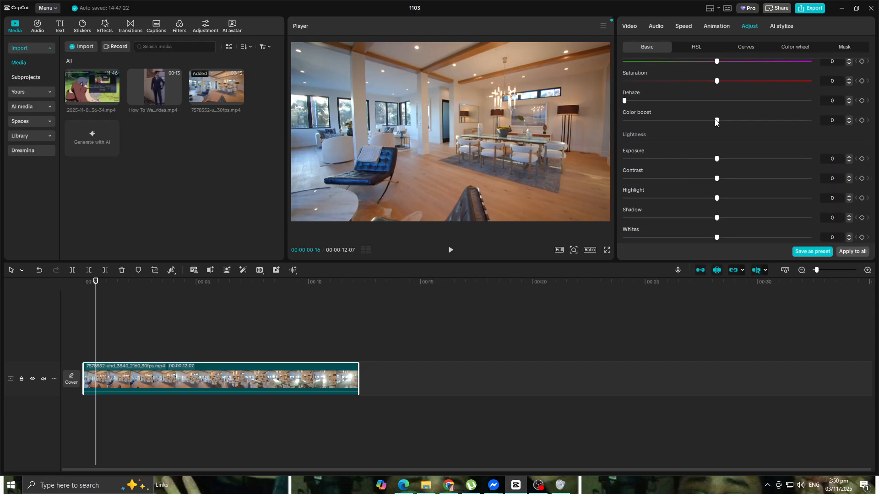
scroll(696, 156, "down", 4)
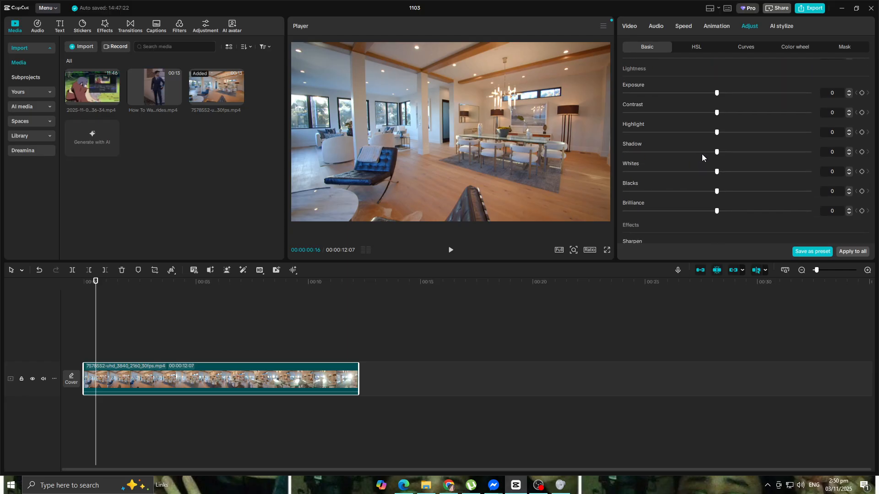
scroll(701, 156, "up", 8)
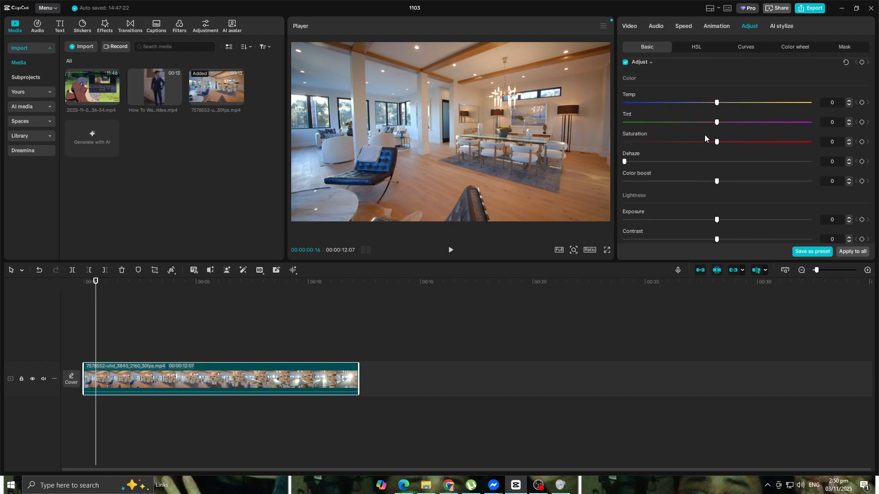
scroll(694, 152, "up", 3)
scroll(693, 154, "up", 5)
scroll(694, 155, "down", 8)
scroll(694, 173, "down", 10)
Step: Set the clip's exposure to -25 and its contrast to 20 in the basic adjustments
scroll(696, 176, "up", 8)
scroll(695, 177, "up", 3)
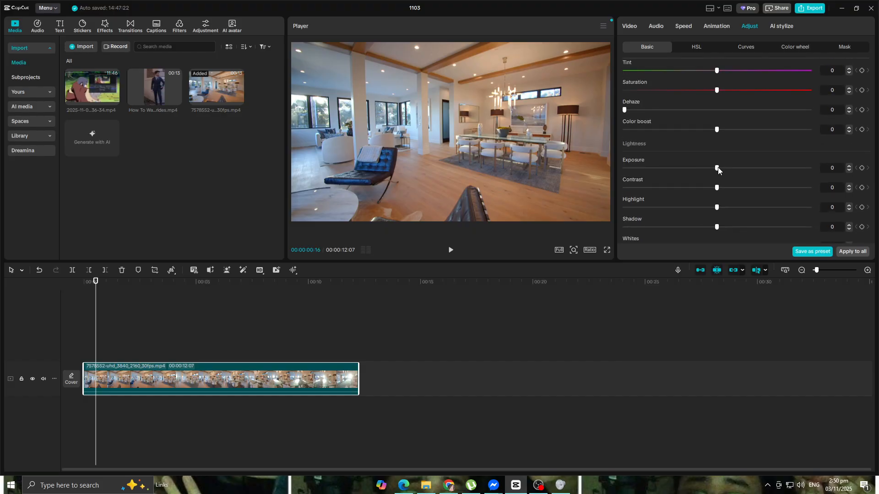
left_click_drag(717, 167, 669, 170)
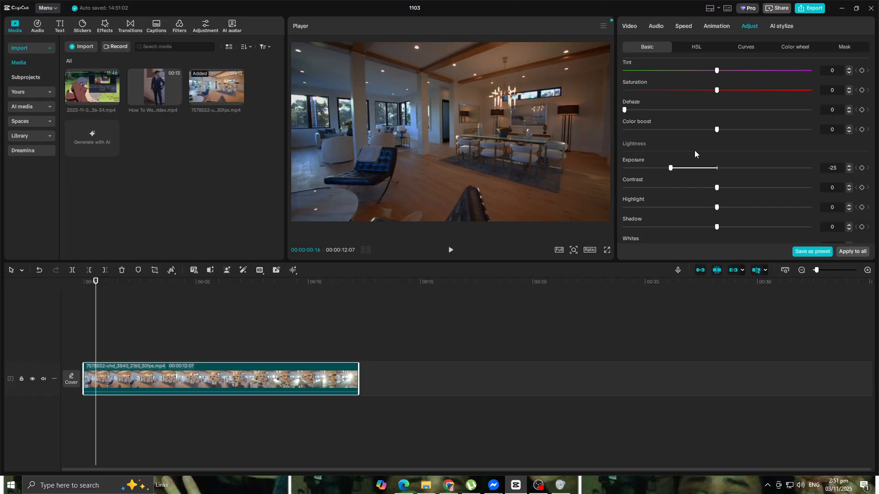
scroll(691, 147, "up", 2)
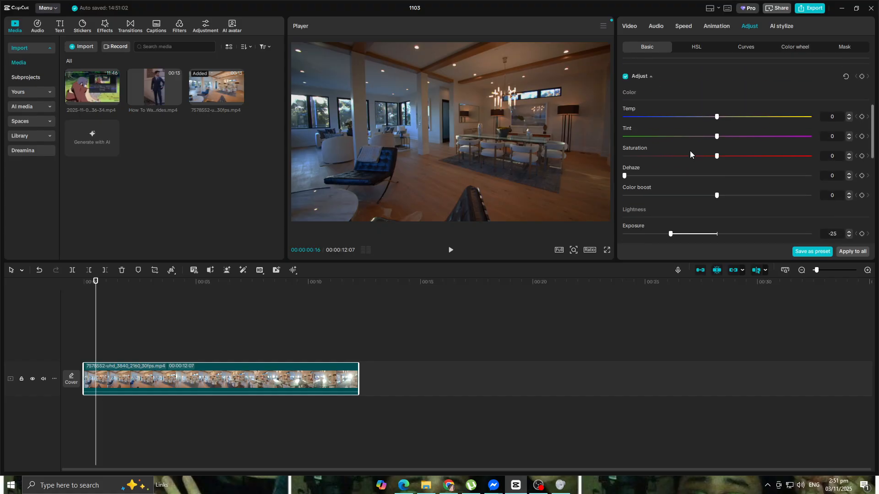
scroll(690, 152, "down", 4)
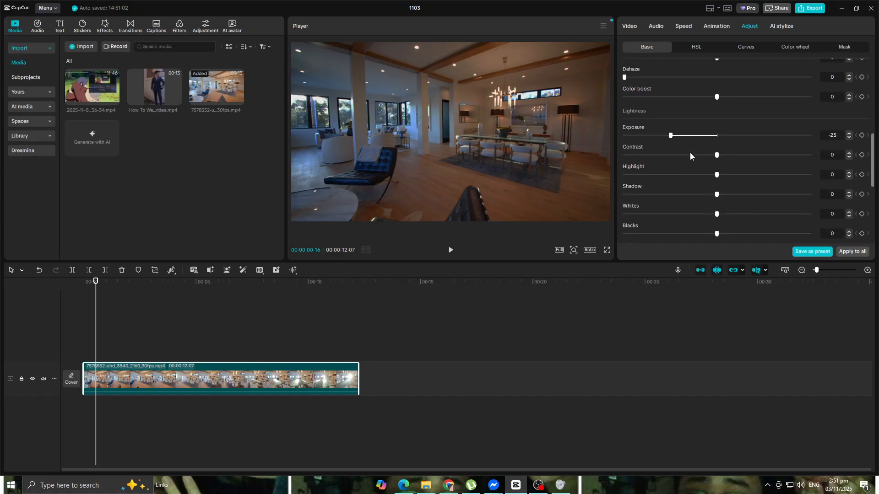
scroll(689, 155, "down", 2)
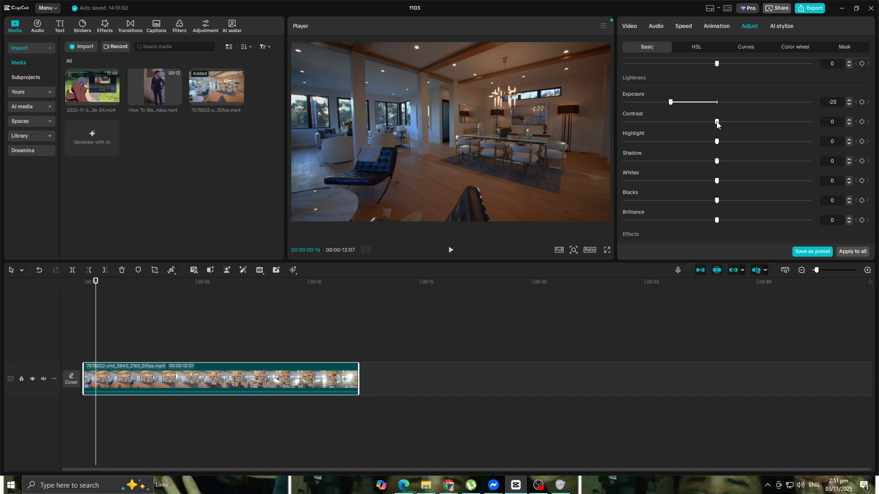
left_click_drag(716, 122, 753, 124)
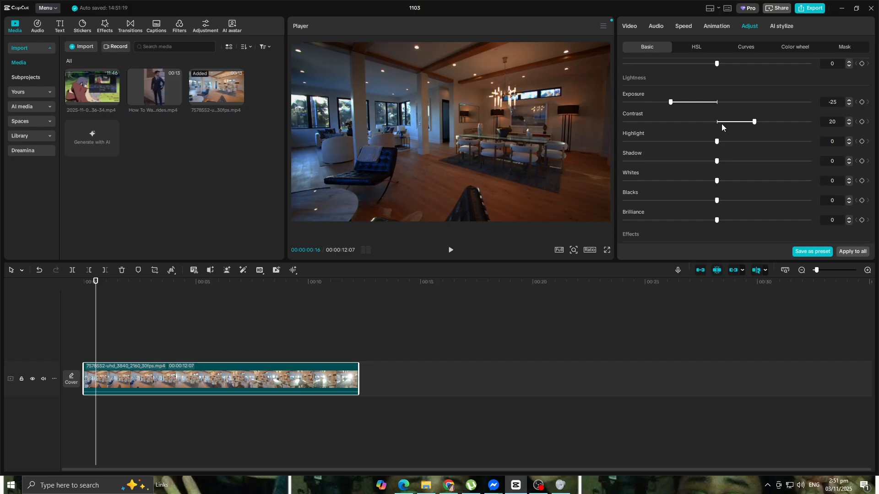
Step: Set the clip's saturation to -10 and its exposure to -20
scroll(711, 135, "up", 2)
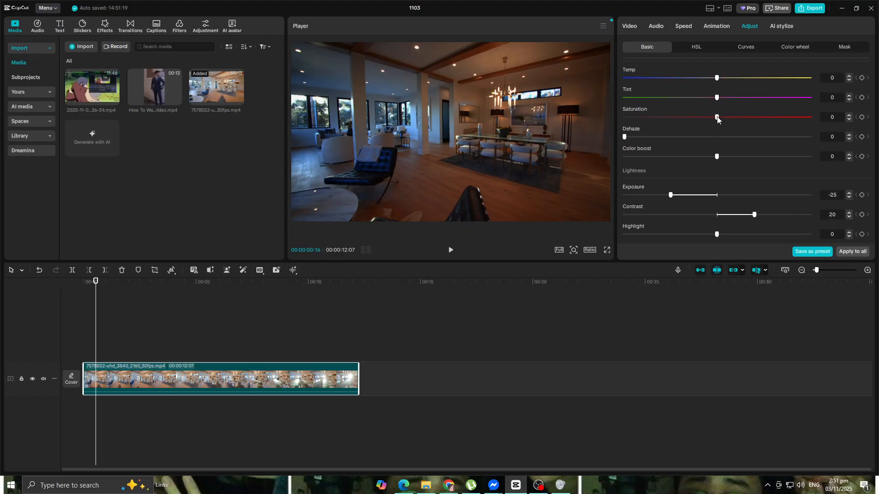
left_click_drag(717, 119, 697, 118)
mouse_move(669, 197)
left_mouse_down()
mouse_move(713, 196)
mouse_move(678, 196)
left_mouse_up()
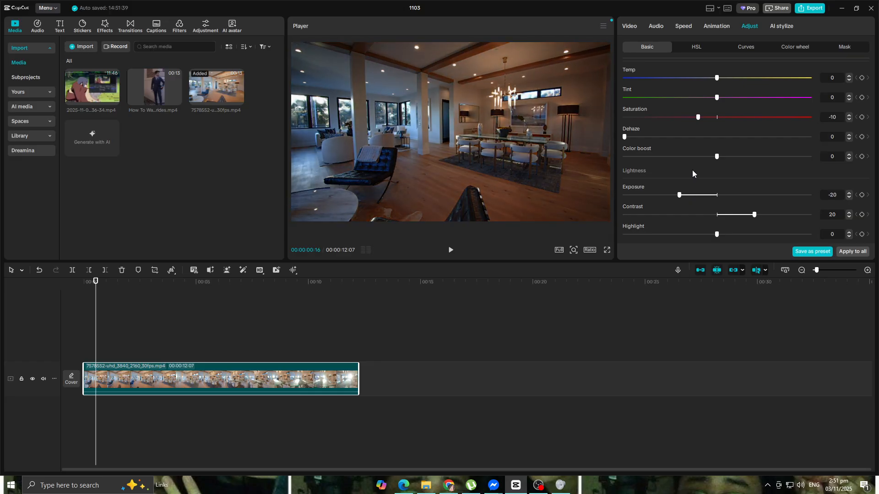
Step: Set the clip's highlight to -30 and its shadow to 10
scroll(714, 188, "down", 1)
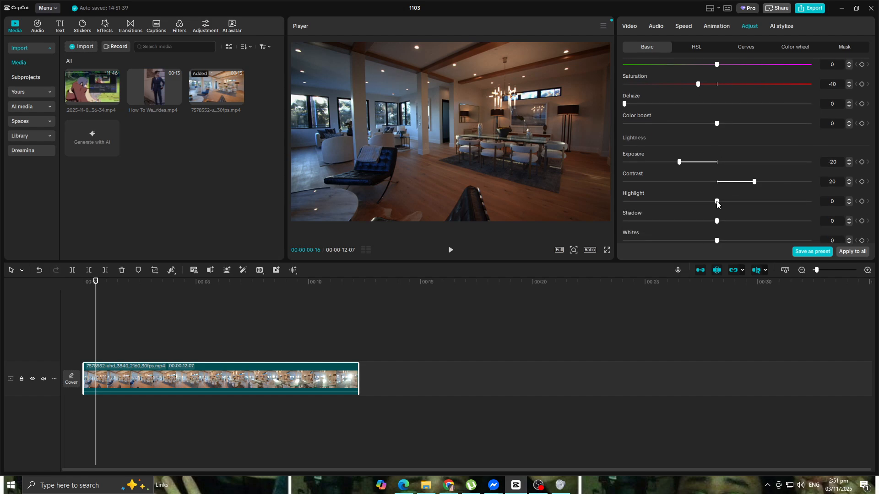
left_click_drag(716, 201, 660, 205)
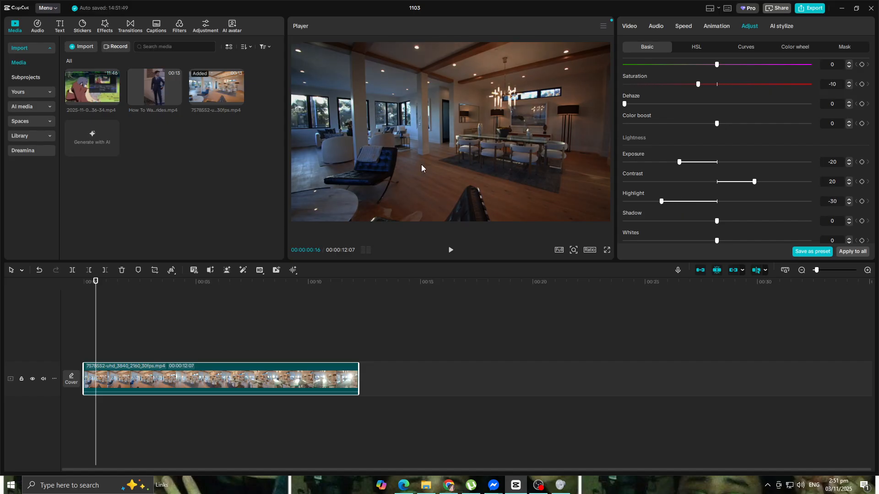
scroll(674, 174, "down", 2)
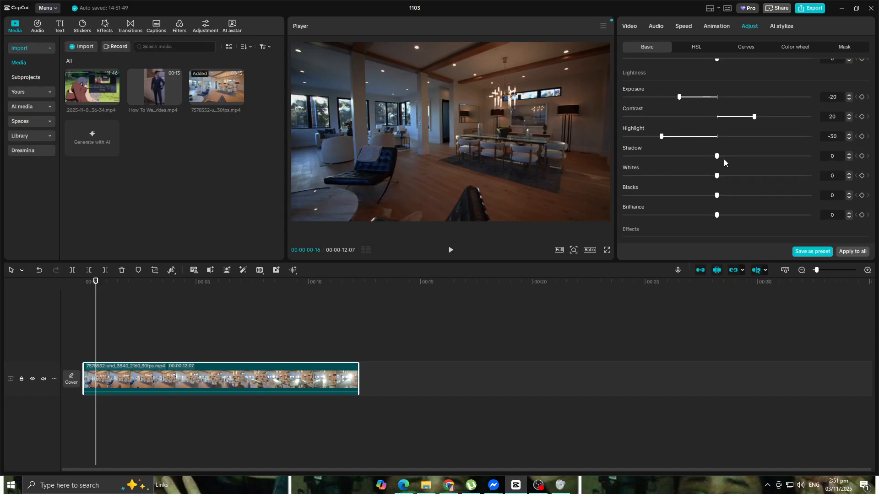
scroll(725, 160, "down", 1)
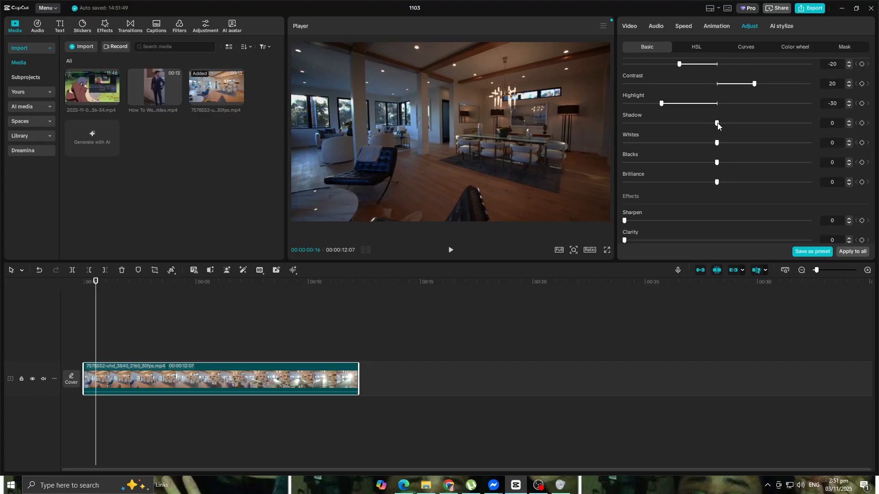
left_click_drag(718, 122, 734, 122)
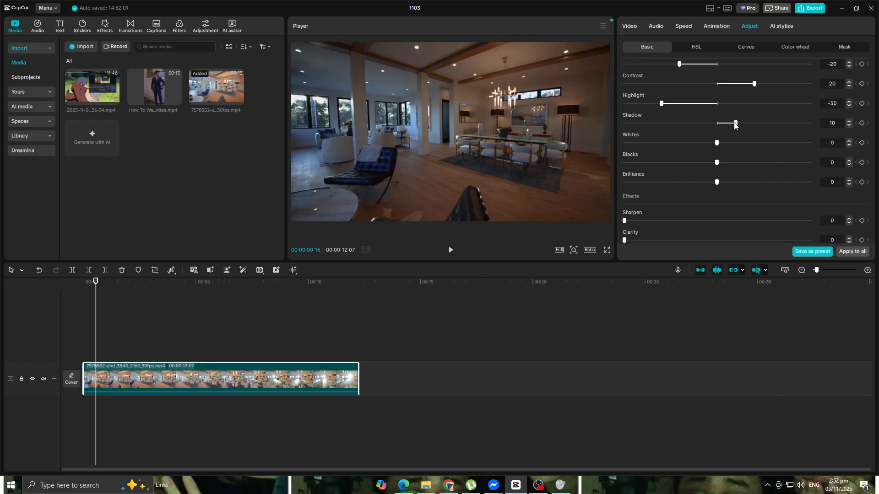
Step: Cool the clip by setting its color temperature to -15, then play it through to check the darkened look
scroll(737, 129, "up", 5)
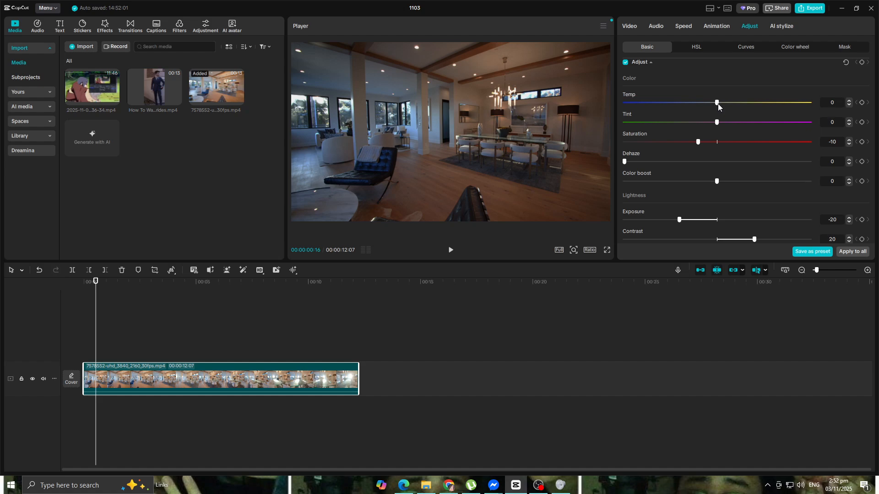
left_click_drag(715, 103, 679, 107)
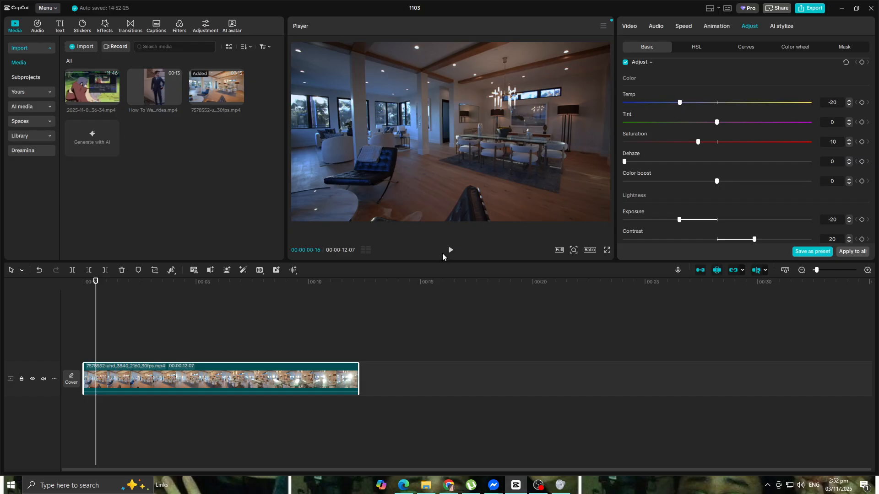
left_click_drag(679, 103, 687, 103)
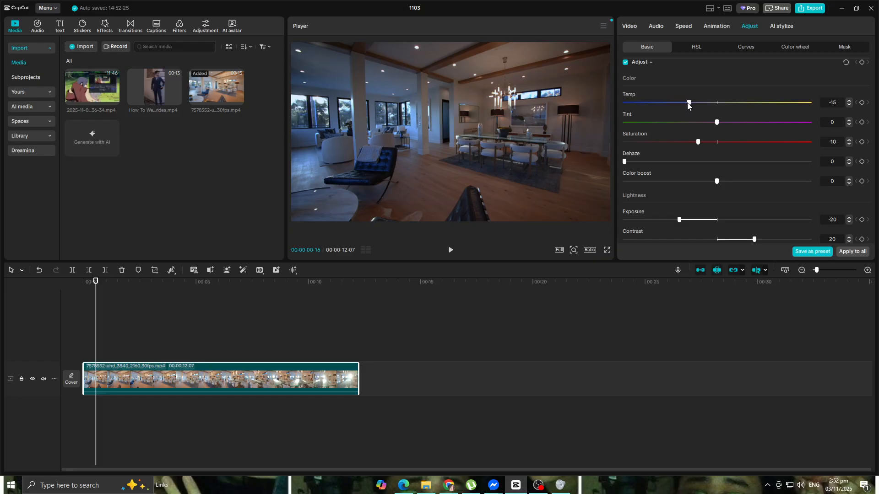
left_click(451, 251)
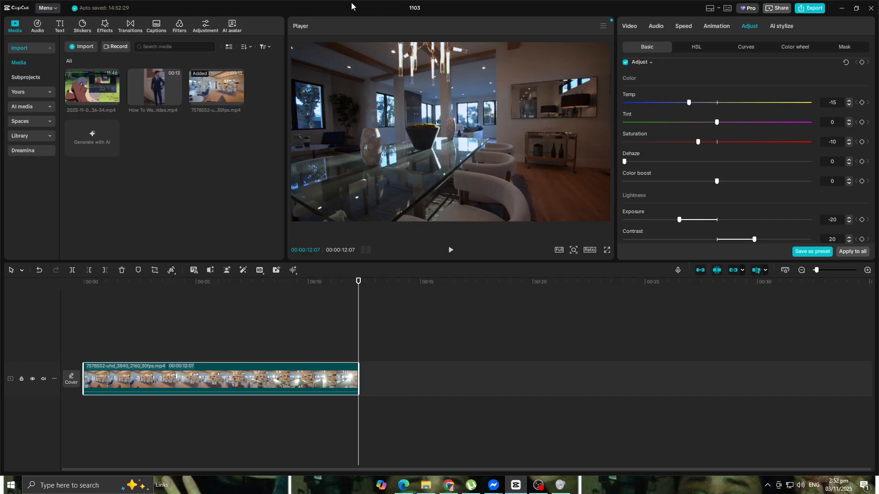
Step: Search the filter library for "shadow", add the first Shadow filter above the clip and extend it over the clip's full length
left_click(183, 31)
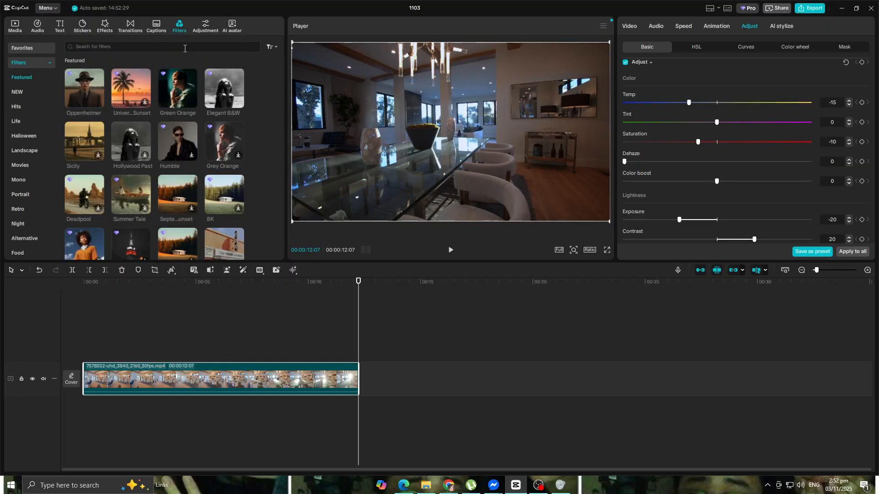
left_click(185, 47)
type("sha")
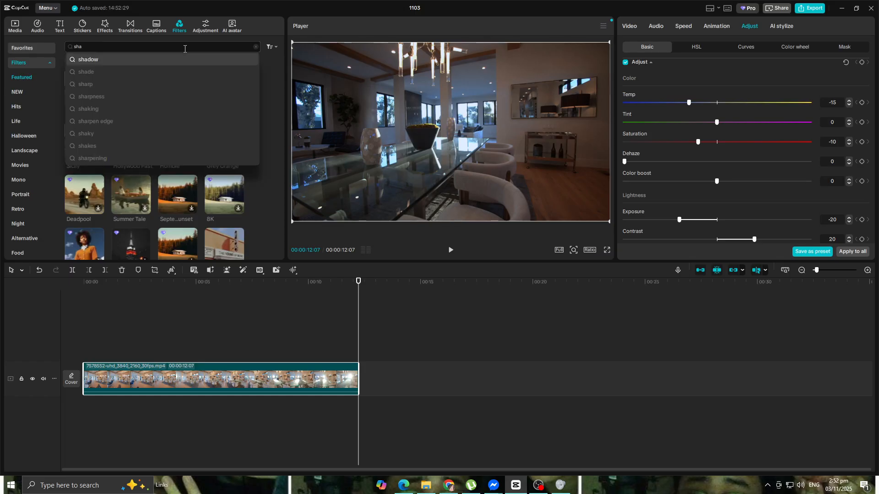
left_click(186, 58)
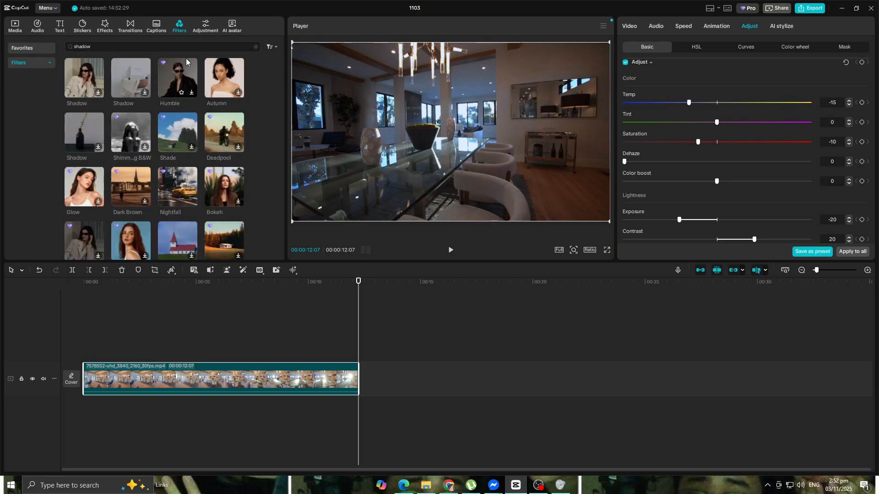
left_click_drag(76, 73, 84, 344)
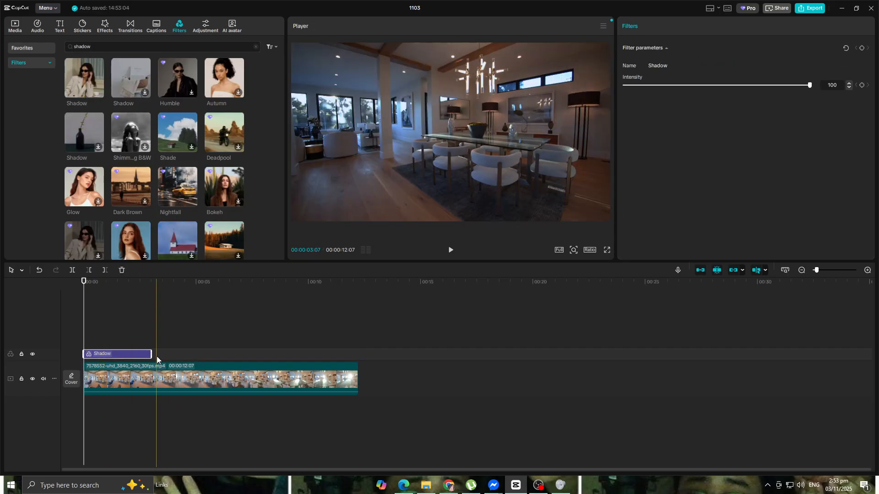
left_click_drag(151, 354, 358, 354)
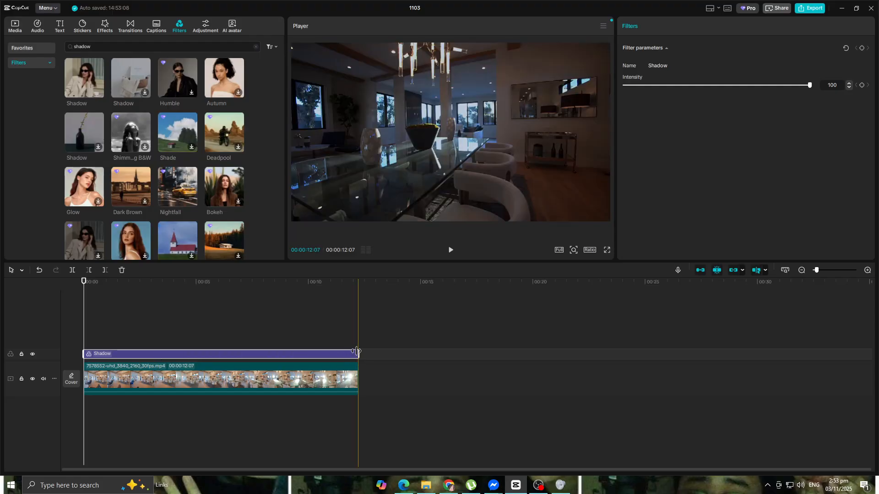
Step: Preview the filtered clip and set the Shadow filter's intensity to 50
left_click(450, 250)
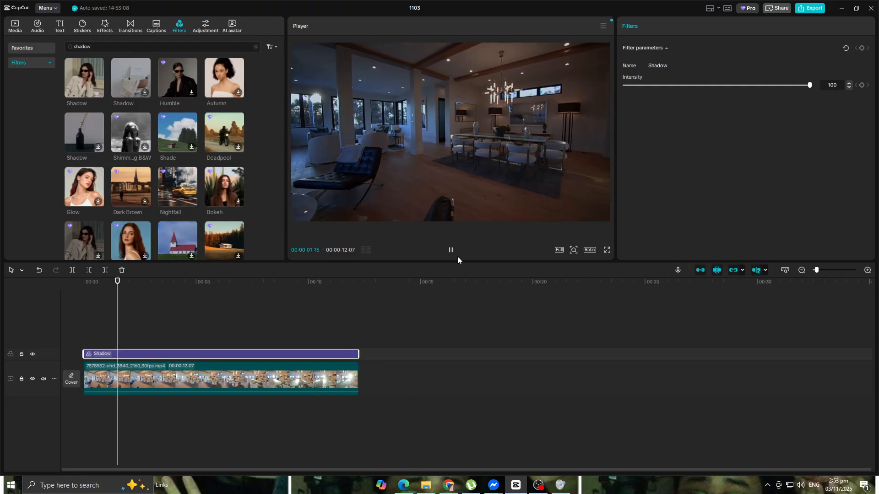
key("space")
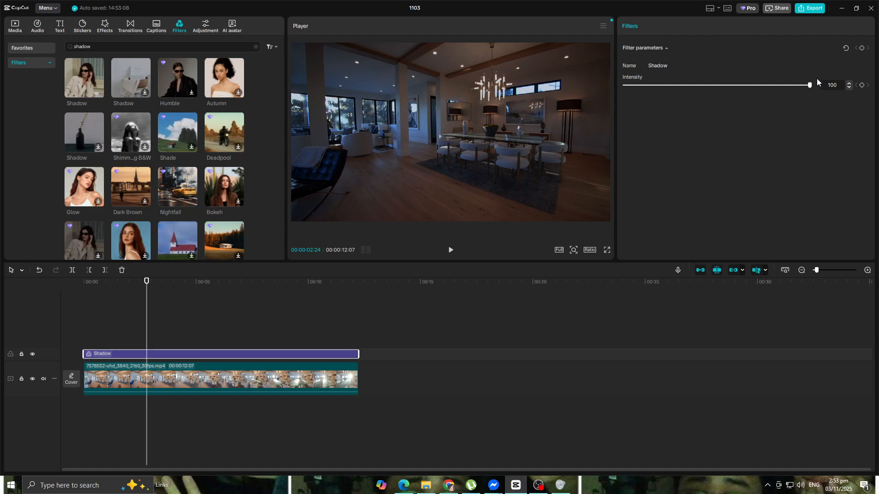
left_click_drag(810, 85, 719, 88)
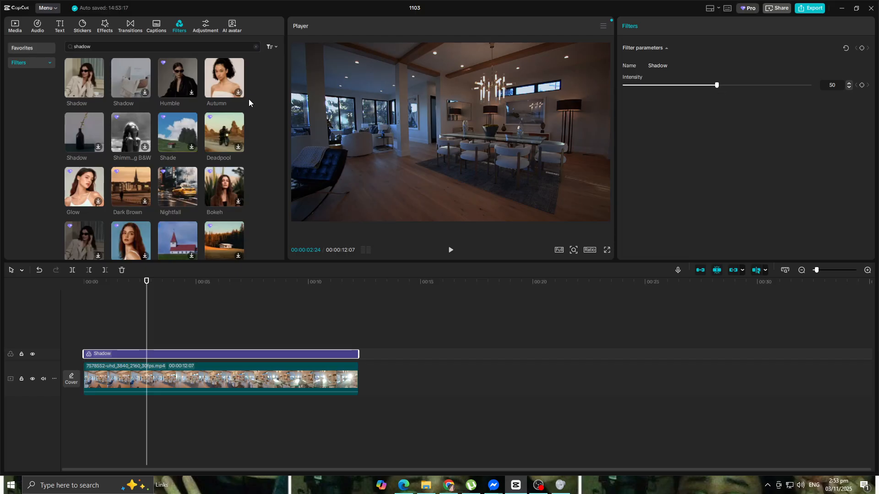
Step: Search the filter library for "dark film"
left_click_drag(120, 47, 0, 46)
type("da")
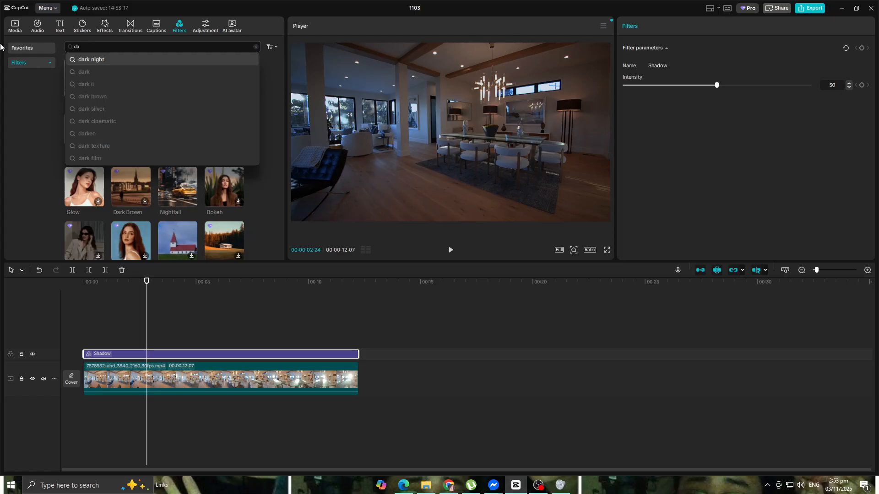
type("rk film")
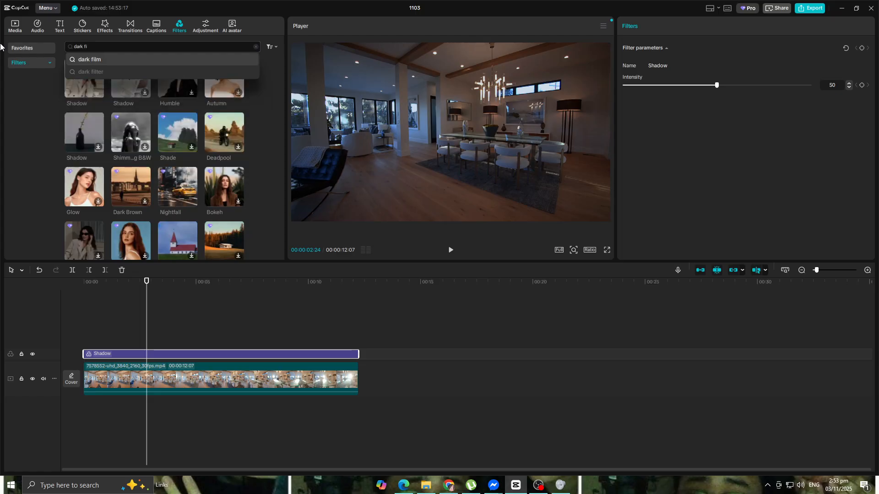
key("Return")
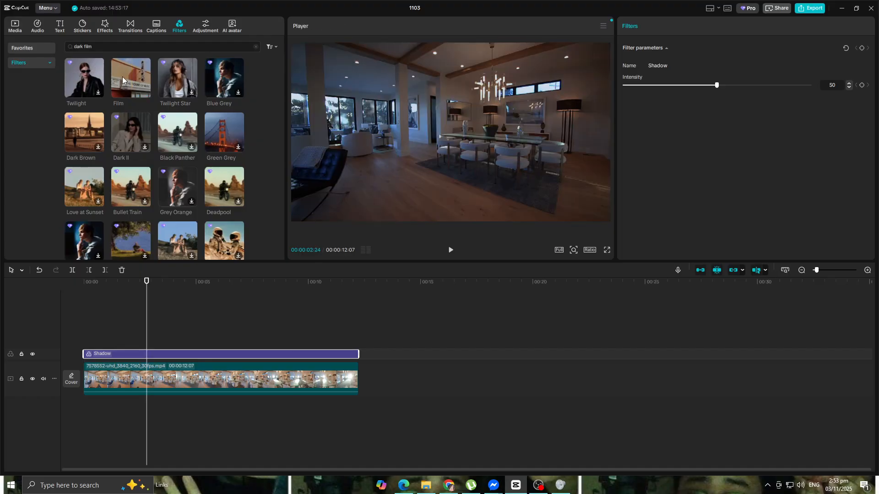
Step: Try the Cyberpunk filter above the Shadow filter at the start of the timeline, and delete it after checking the look
left_click(170, 47)
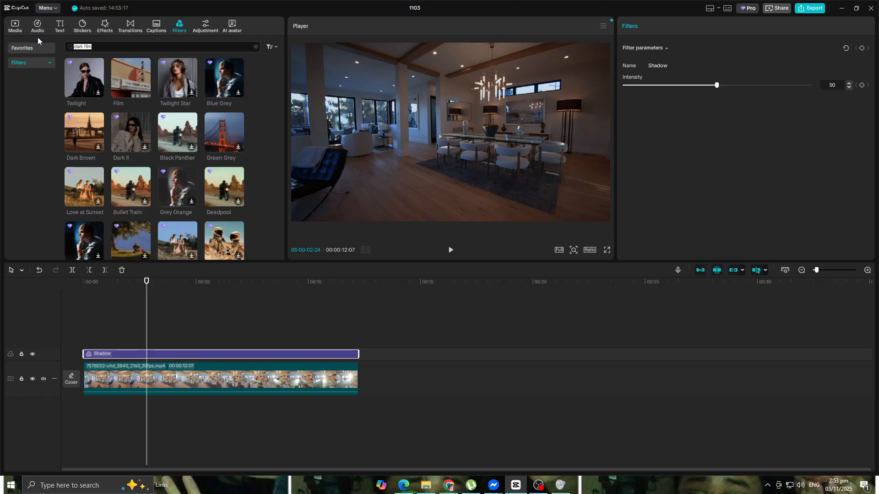
key("BackSpace")
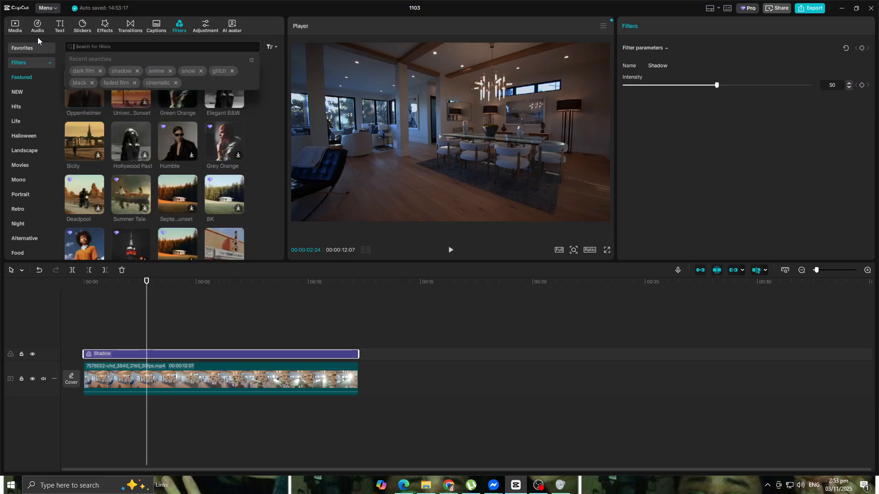
type("cy")
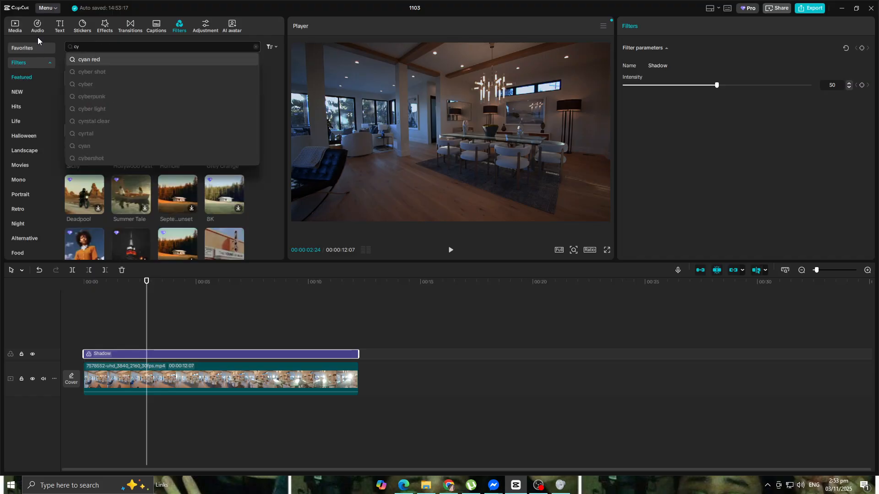
type("ber")
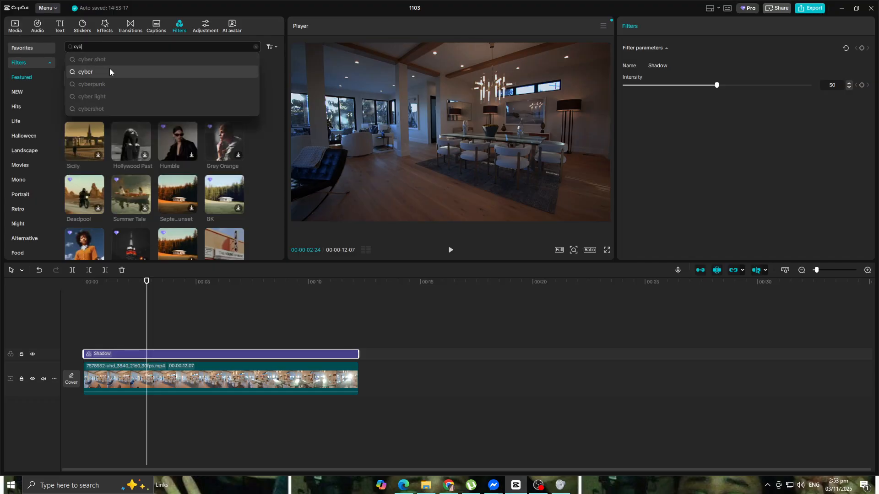
left_click(113, 83)
left_click_drag(77, 80, 96, 341)
left_click_drag(147, 288, 76, 292)
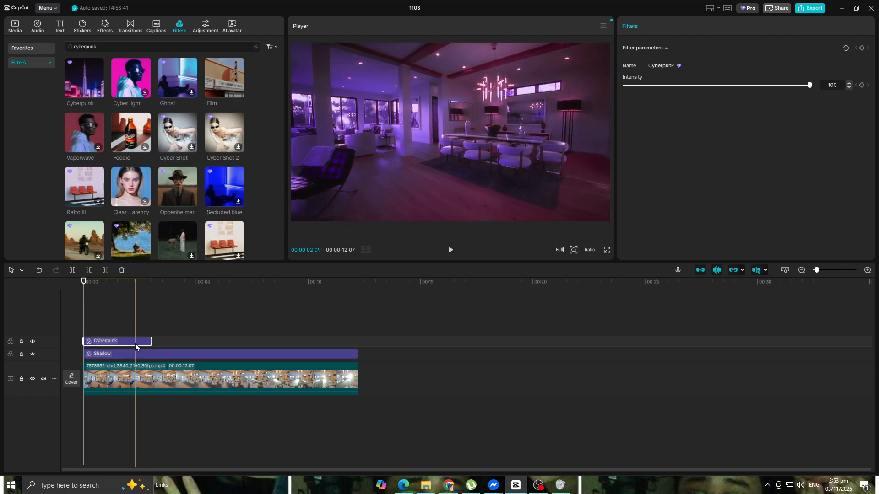
key("Delete")
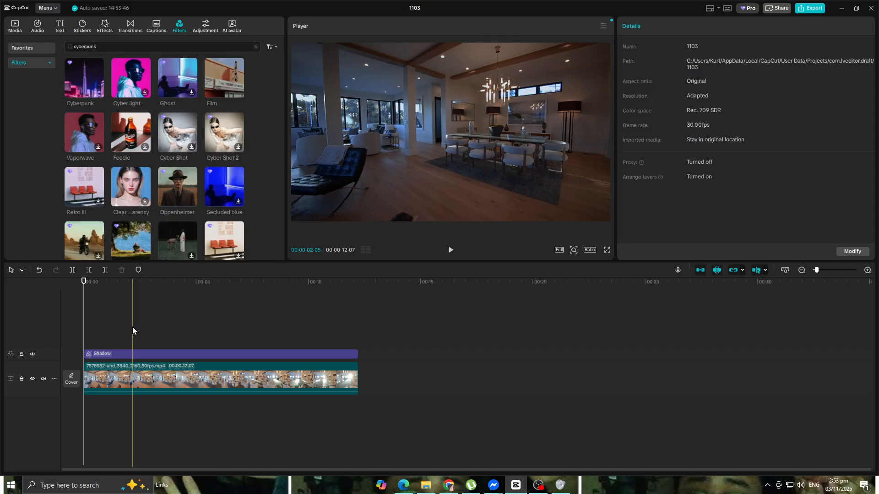
Step: Search the filter library for "B&W capcut" and preview the BW 1 filter
left_click(110, 49)
type("B")
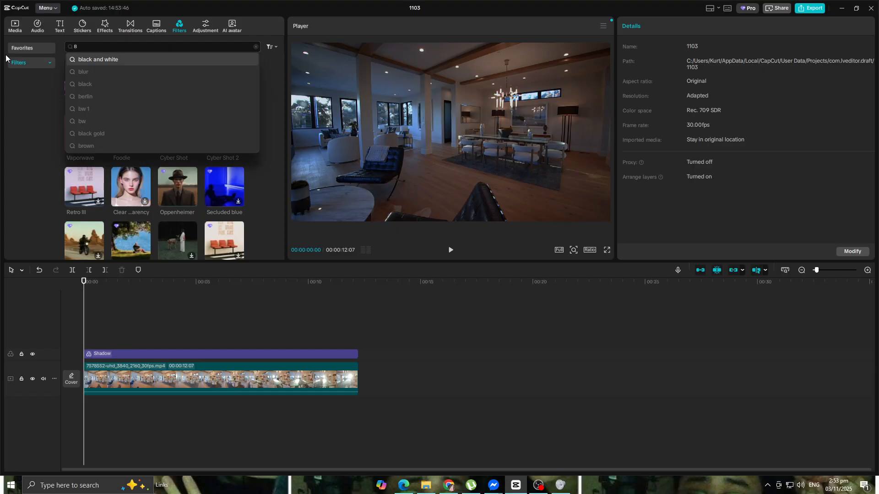
type("&")
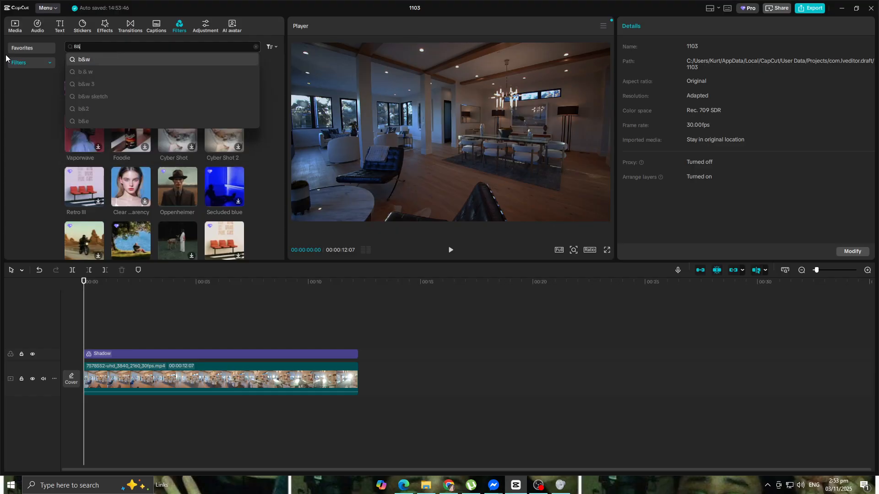
type("W capc")
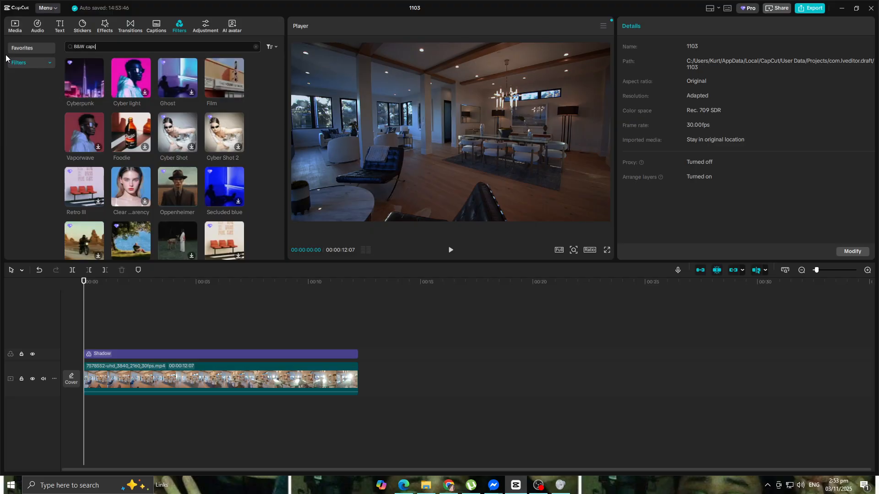
key("Return")
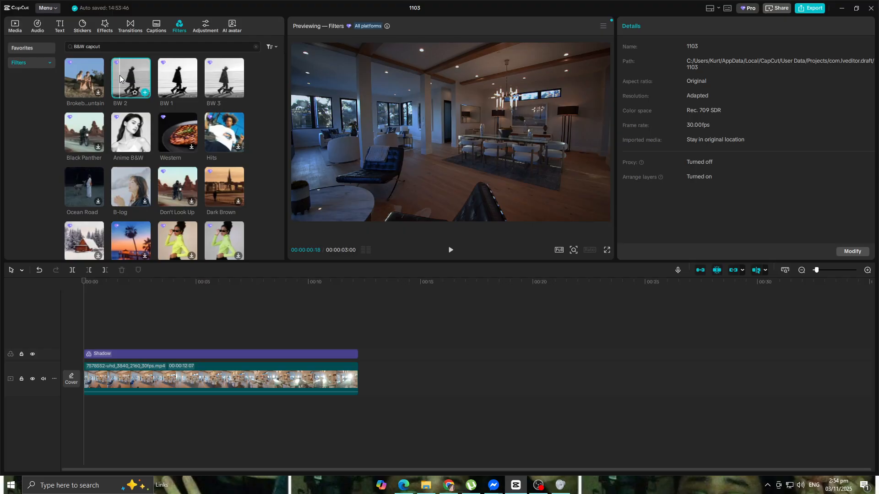
left_click(177, 78)
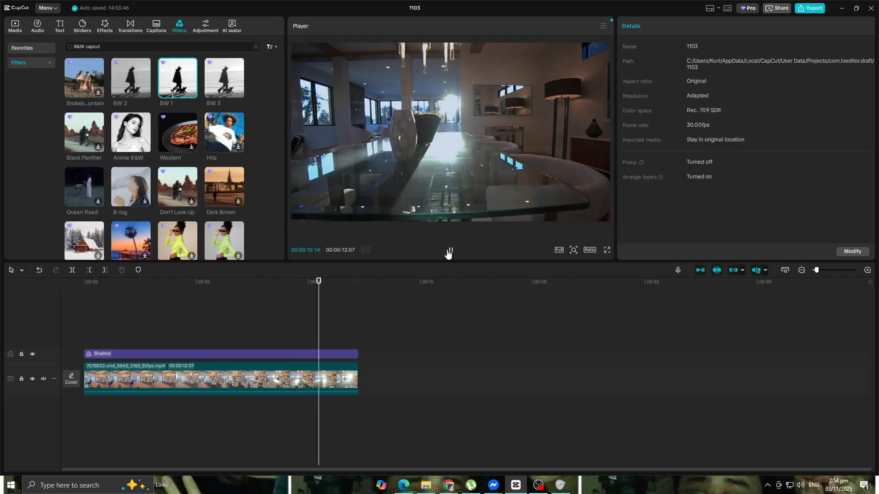
Step: Stop the preview and split the interior clip at 00:00:02:26, leaving the Shadow filter uncut
left_click(449, 253)
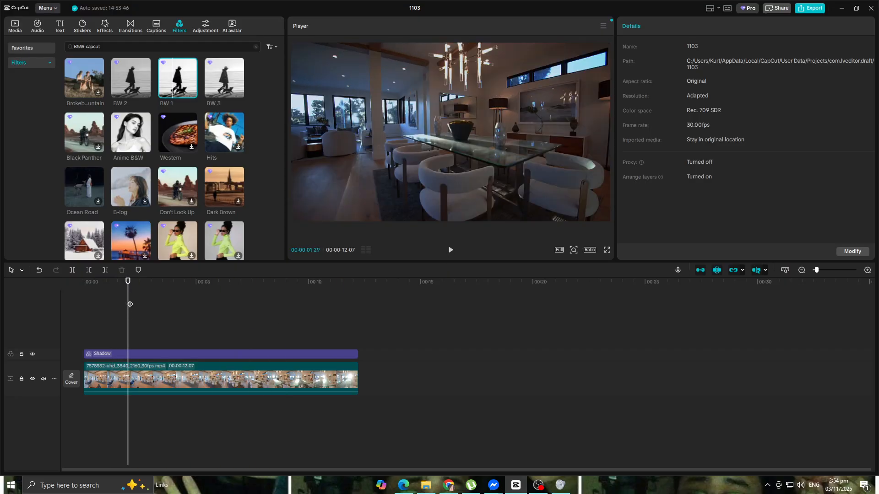
left_click_drag(128, 282, 147, 281)
left_click(151, 374)
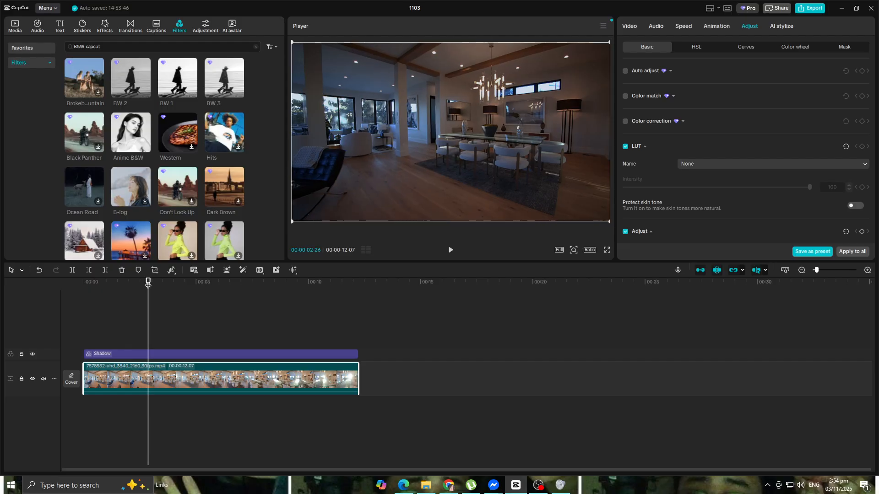
left_click(72, 270)
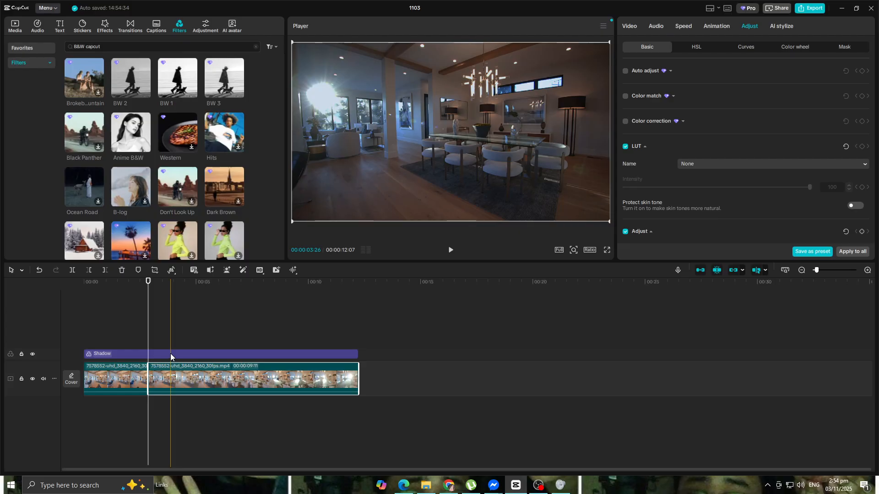
left_click(711, 26)
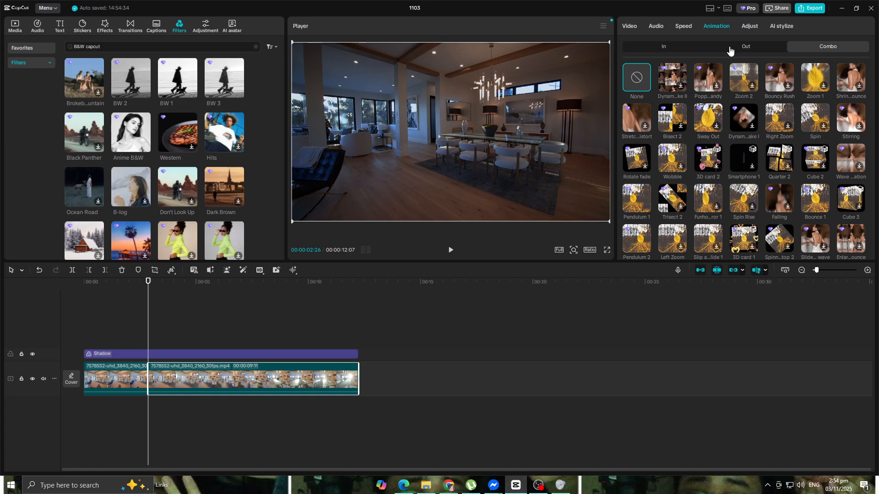
left_click(682, 52)
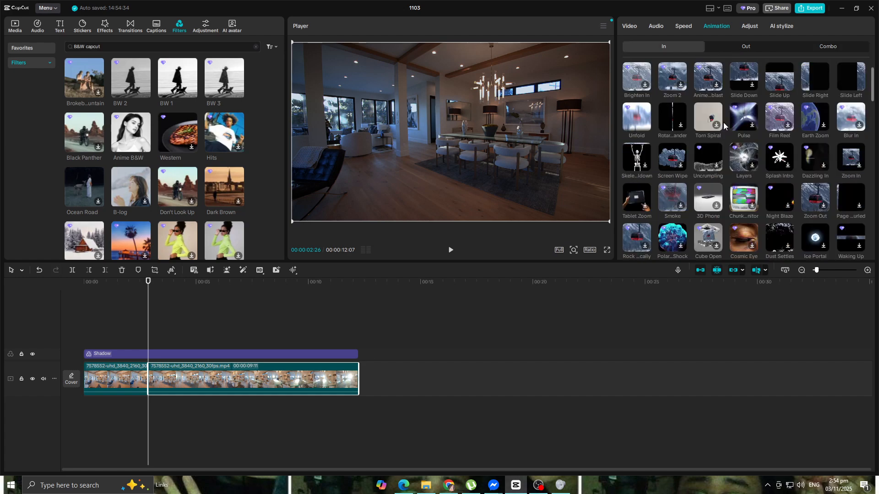
scroll(726, 128, "down", 4)
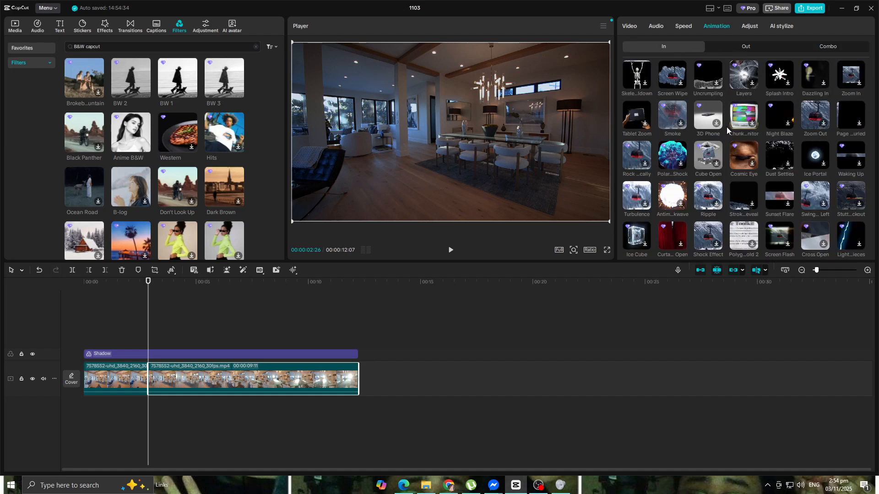
scroll(726, 127, "up", 4)
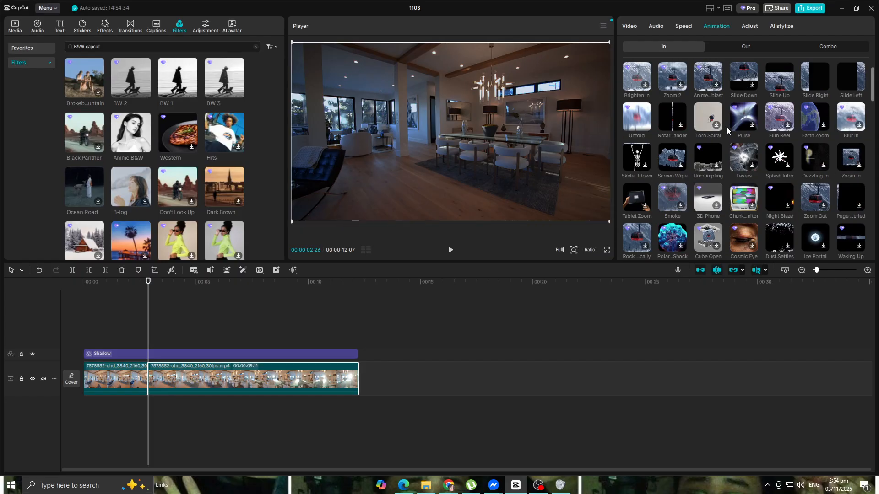
Step: Search the transitions for "fade in" and place the Black Fade transition on the cut between the two clip segments
left_click(131, 26)
type("fade in")
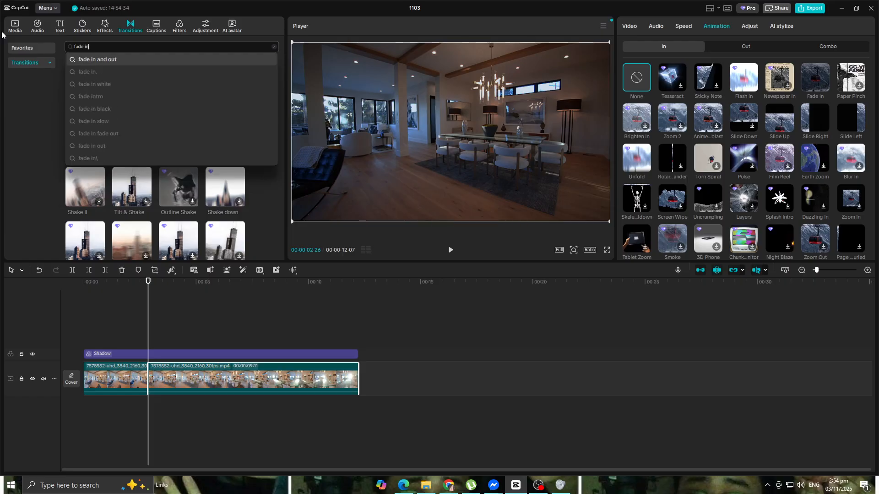
key("Return")
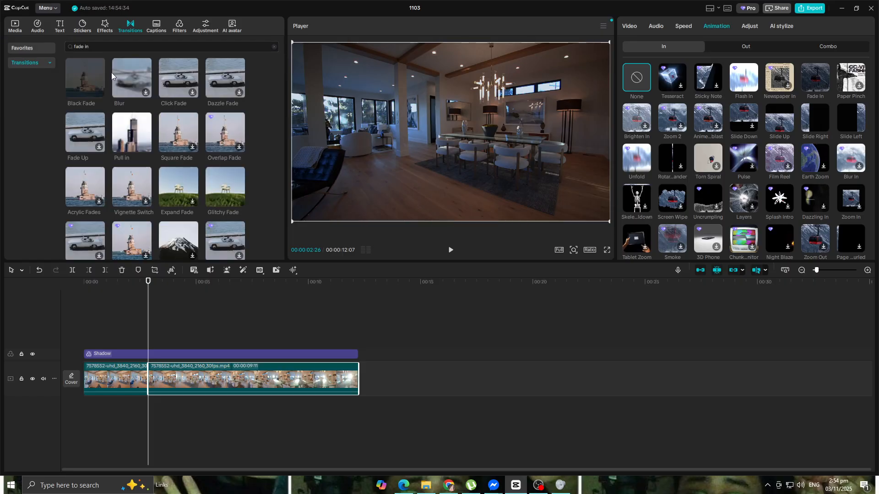
left_click_drag(172, 247, 142, 392)
Step: Play back the cut to check the Black Fade transition and set its duration to 1.0 s
left_click_drag(148, 284, 125, 290)
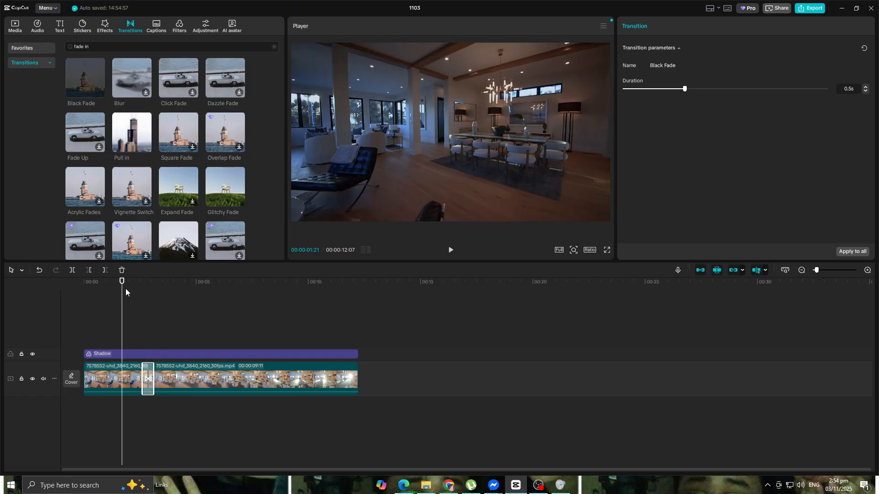
left_click(450, 250)
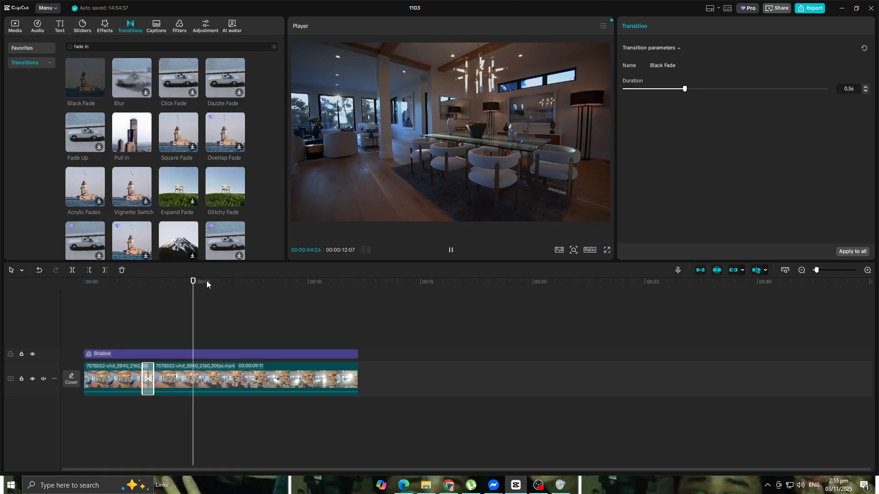
left_click_drag(218, 283, 131, 284)
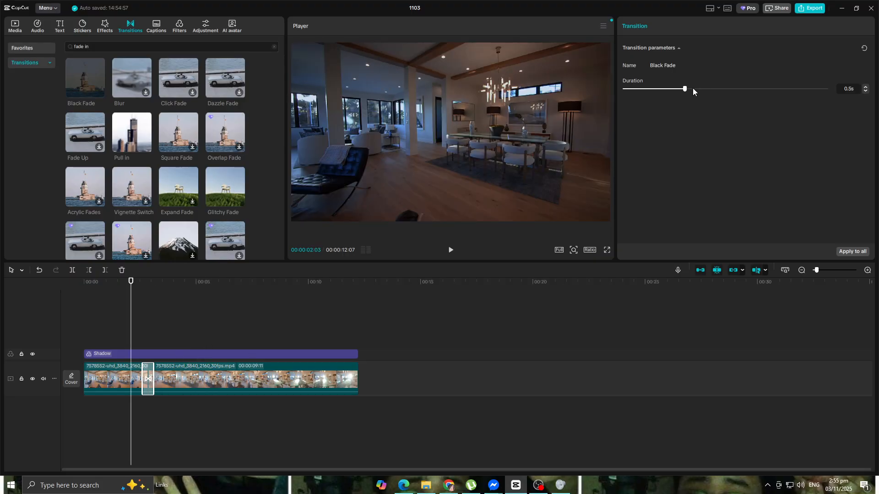
left_click_drag(686, 89, 765, 90)
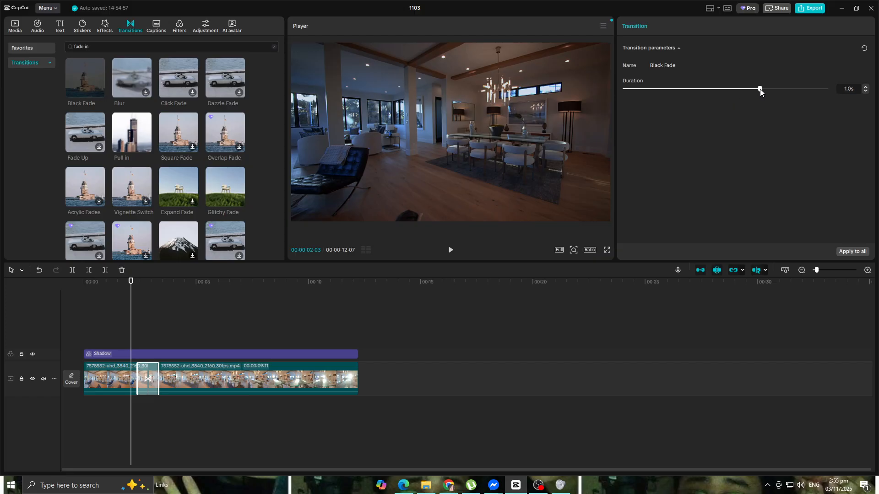
Step: Play back the timeline from the start to check the 1.0 s Black Fade transition at the cut
left_click(451, 250)
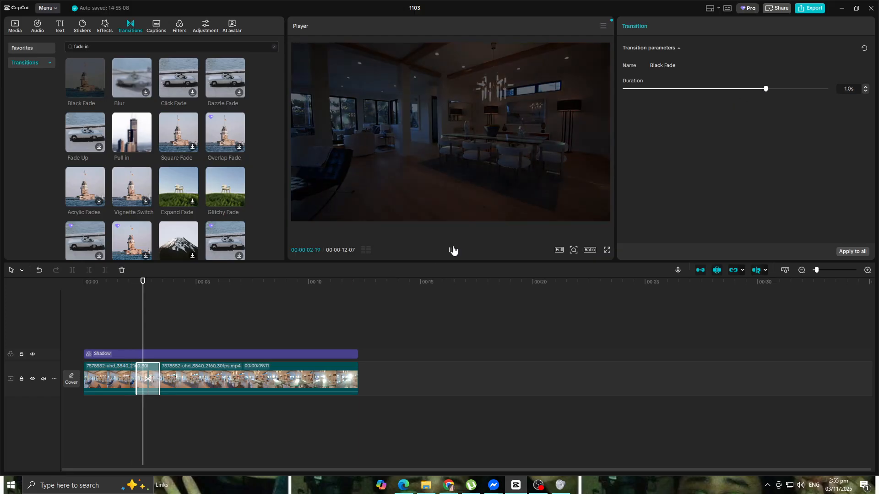
left_click_drag(173, 287, 84, 281)
left_click(450, 250)
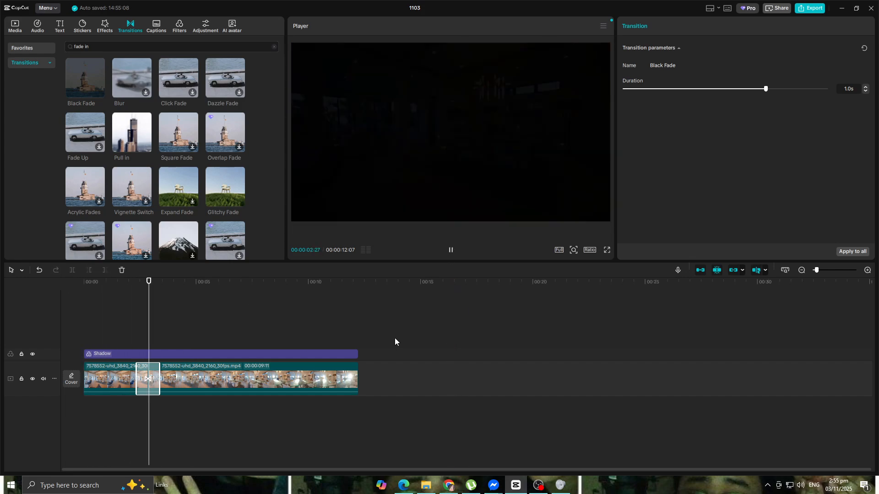
left_click(451, 251)
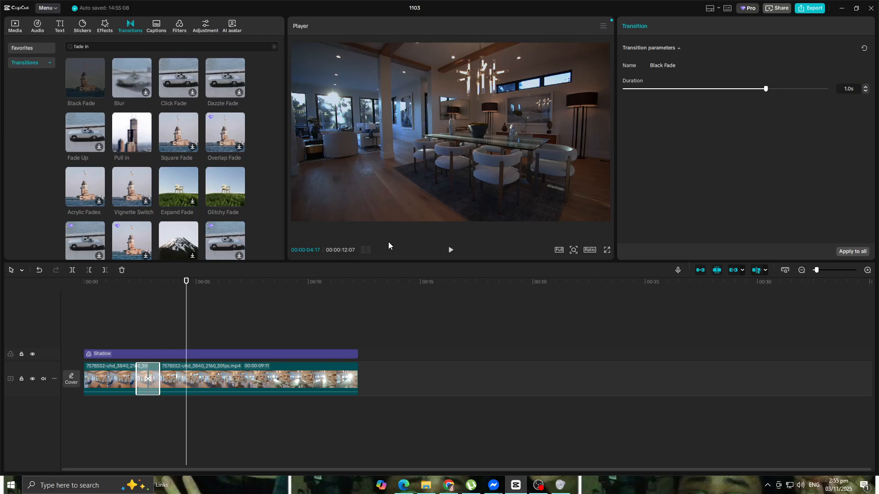
Step: Search the video effects for "old film" and preview the Old TV effect on the interior clip
left_click(108, 26)
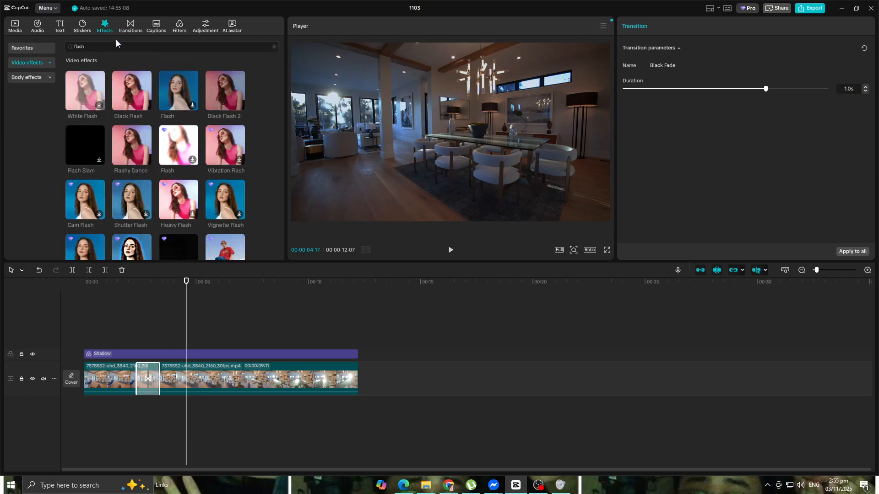
left_click(97, 45)
type("c")
type("ld f")
type("im")
type("ilm")
key("Return")
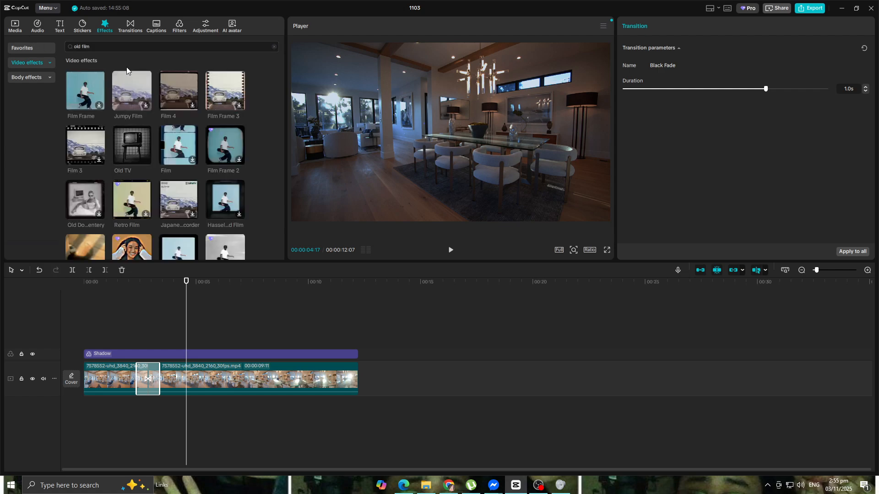
mouse_move(116, 137)
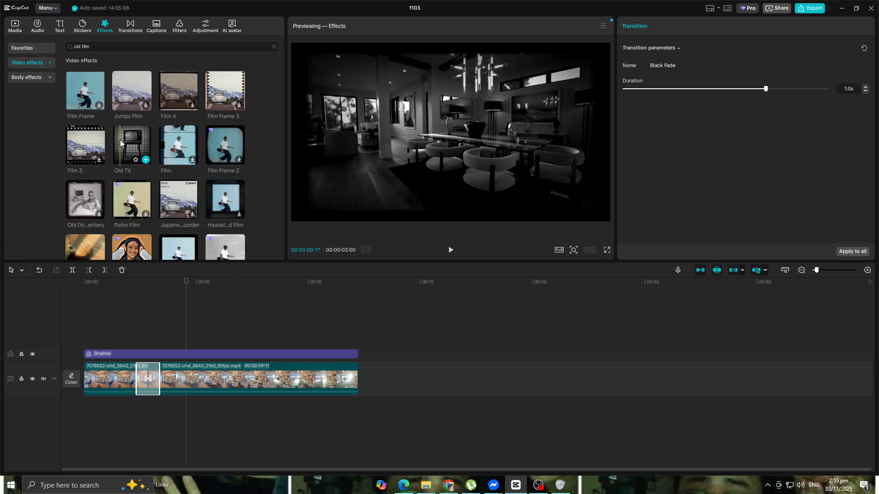
Step: Search the video effects for "Vhs static" and preview the Flicker effect
key("ctrl+a")
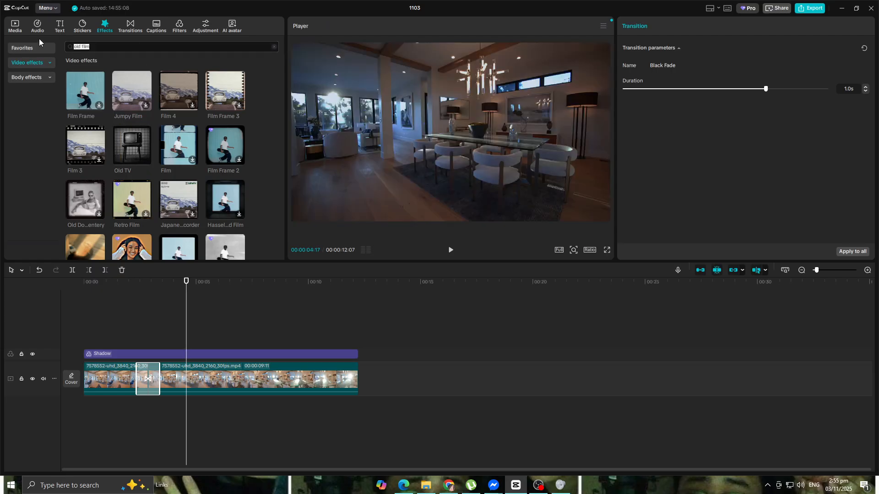
key("BackSpace")
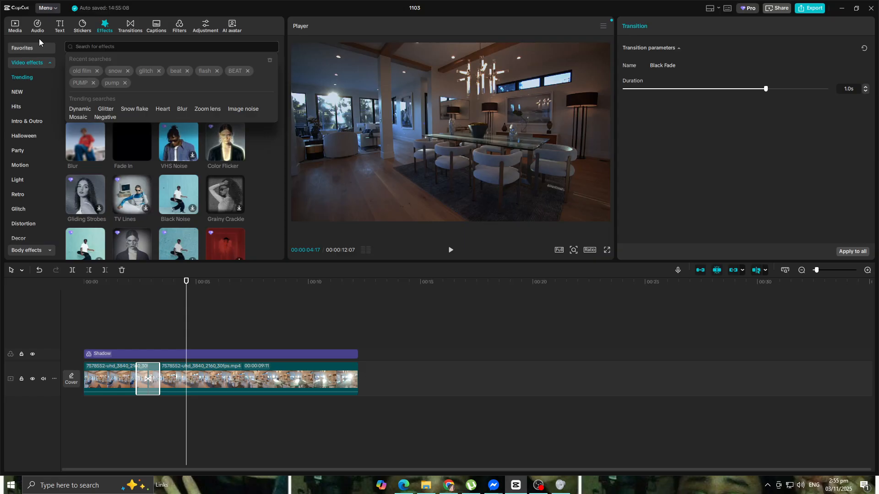
type("Vhs static")
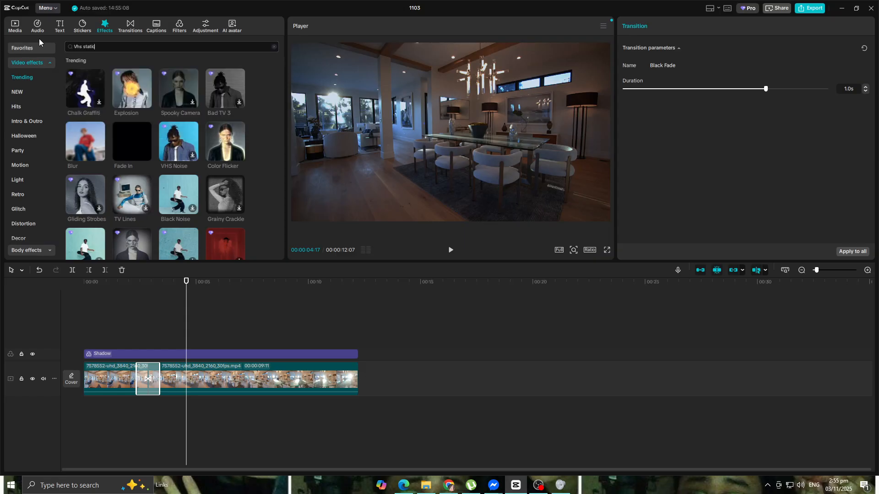
key("Return")
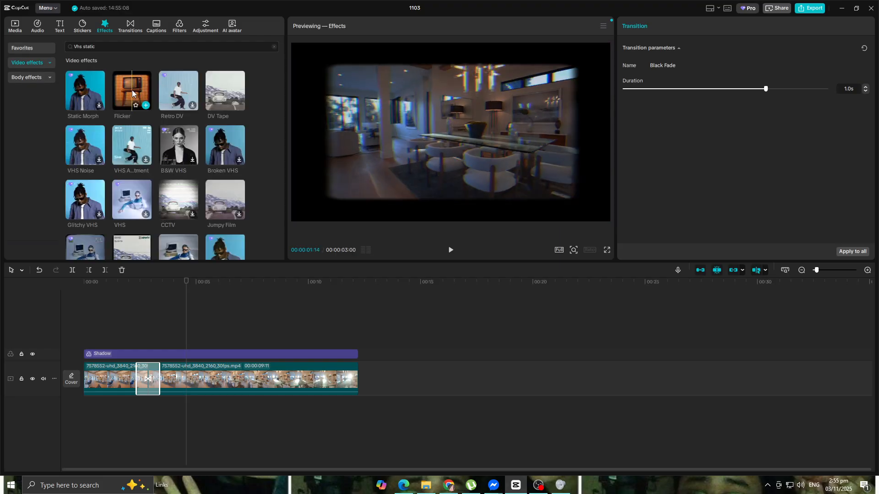
Step: Search the video effects for "edge glow" and add the Edge Glow effect above the Shadow filter at the start of the timeline
triple_click(136, 46)
key("BackSpace")
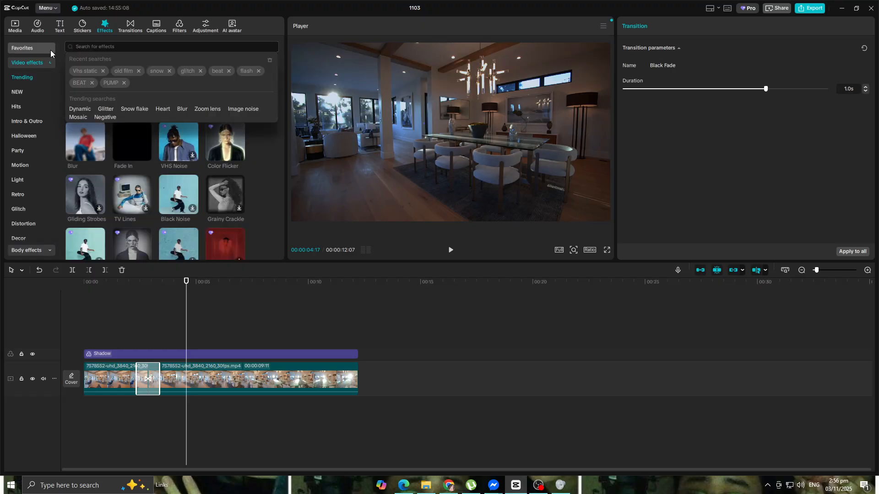
type("edge glow")
key("Return")
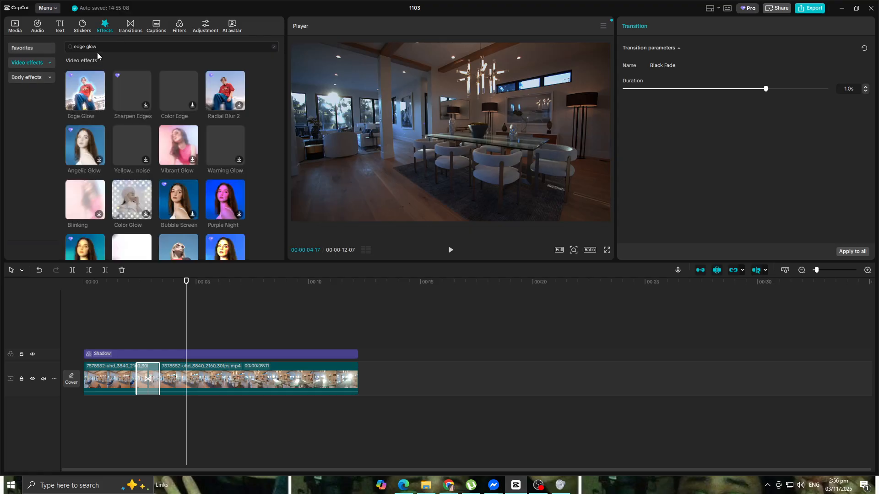
left_click_drag(85, 91, 84, 340)
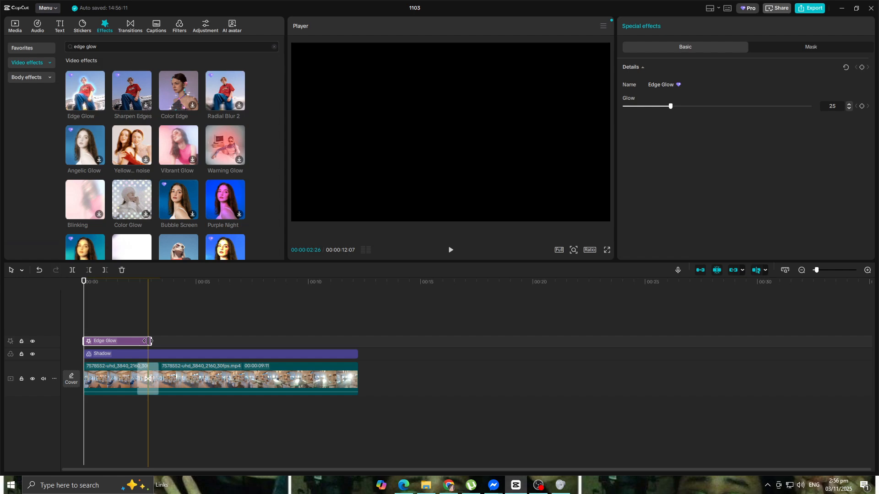
Step: Extend the Edge Glow effect to the end of the clip, set its Glow to 20, and play back the result
left_click(450, 249)
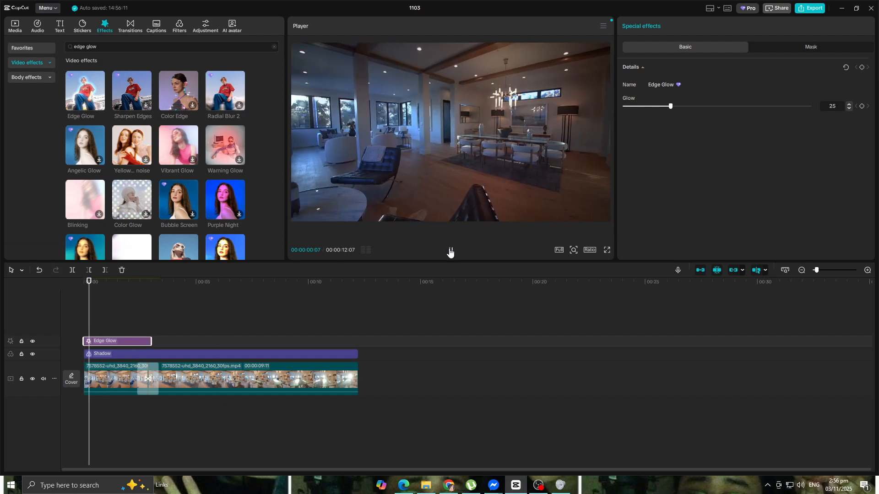
left_click_drag(152, 341, 358, 338)
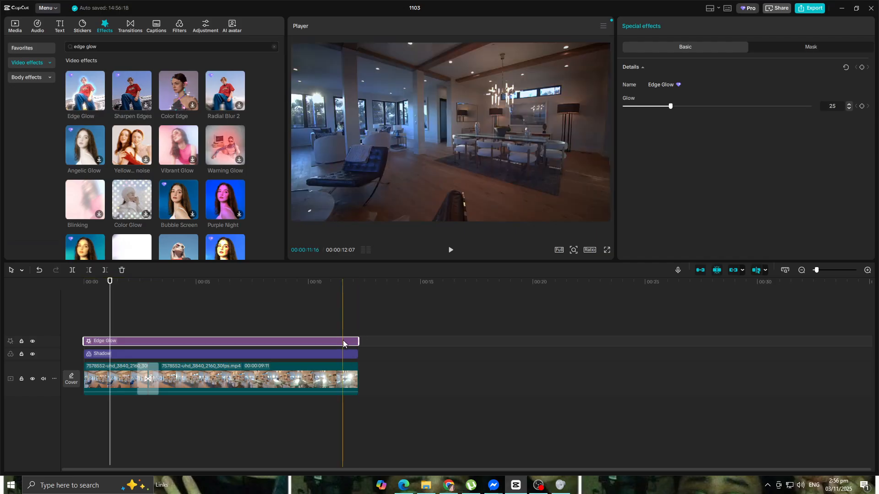
left_click_drag(670, 107, 660, 107)
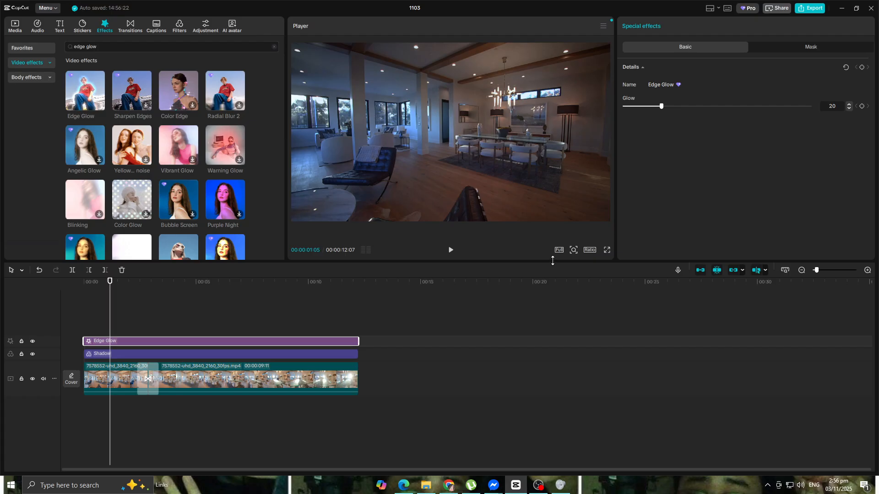
left_click(450, 250)
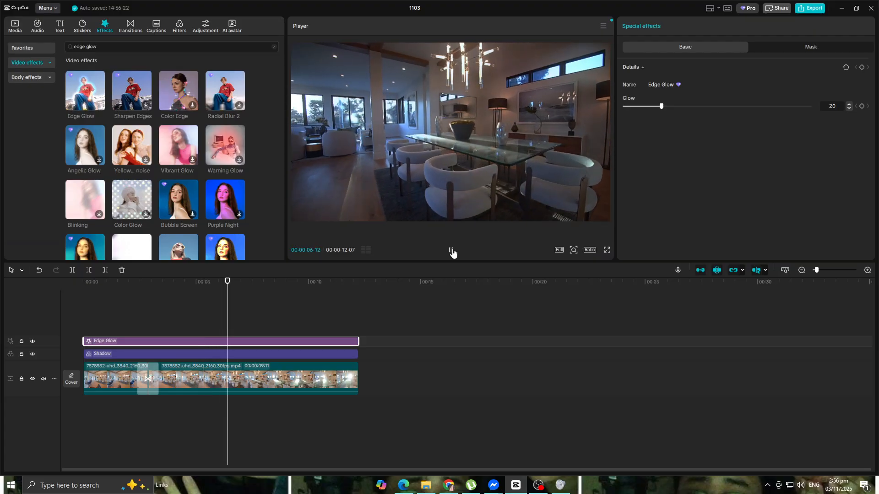
left_click(451, 250)
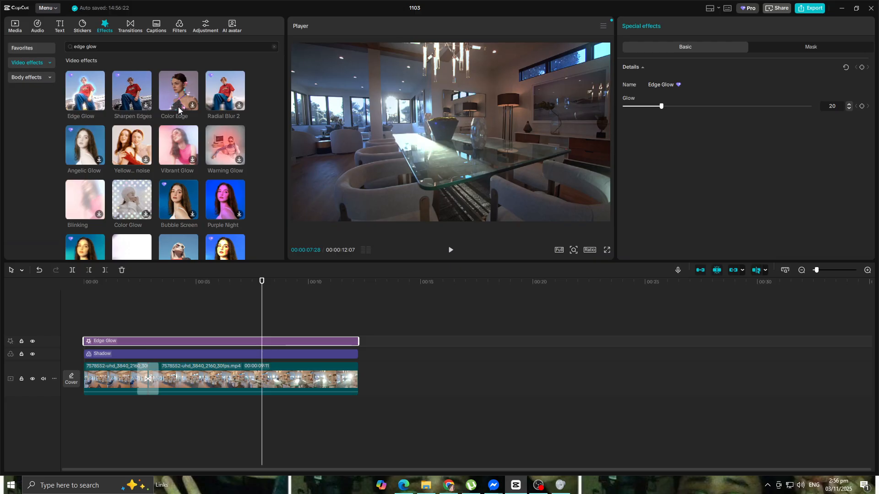
Step: Open the audio library and replay the opening seconds of the edit from the start
left_click(39, 27)
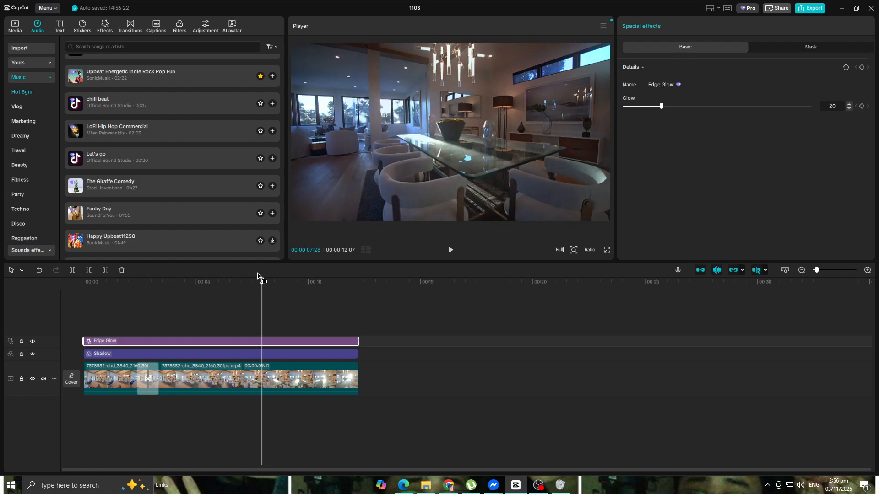
left_click_drag(262, 298, 83, 302)
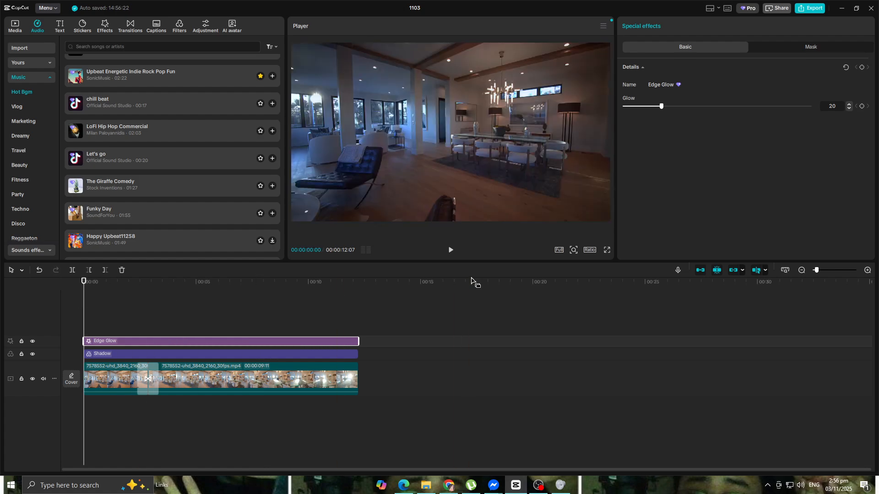
left_click(450, 251)
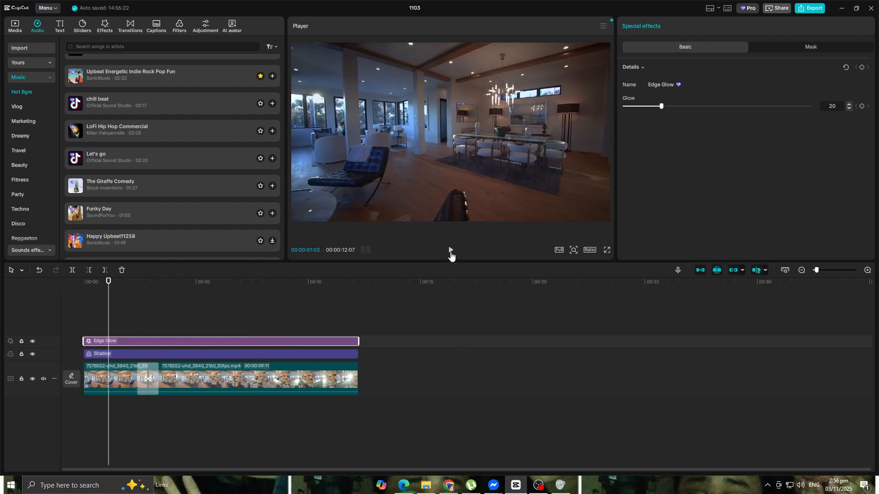
left_click(451, 255)
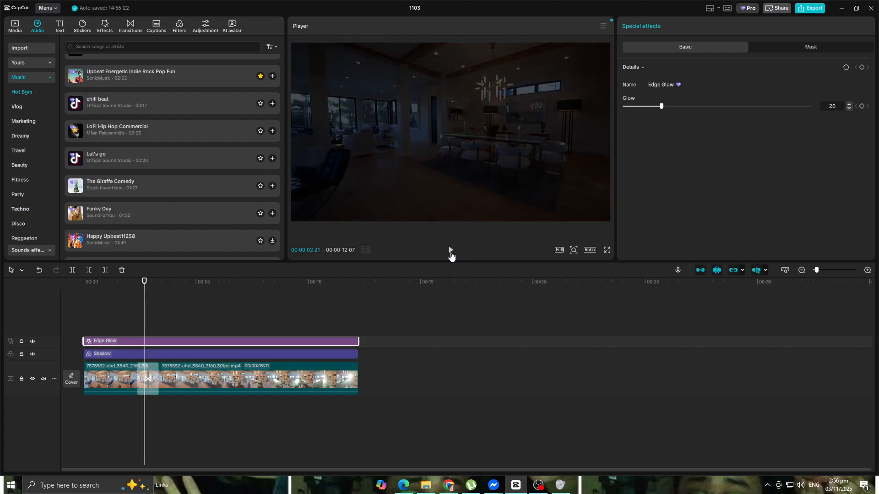
left_click_drag(147, 282, 83, 292)
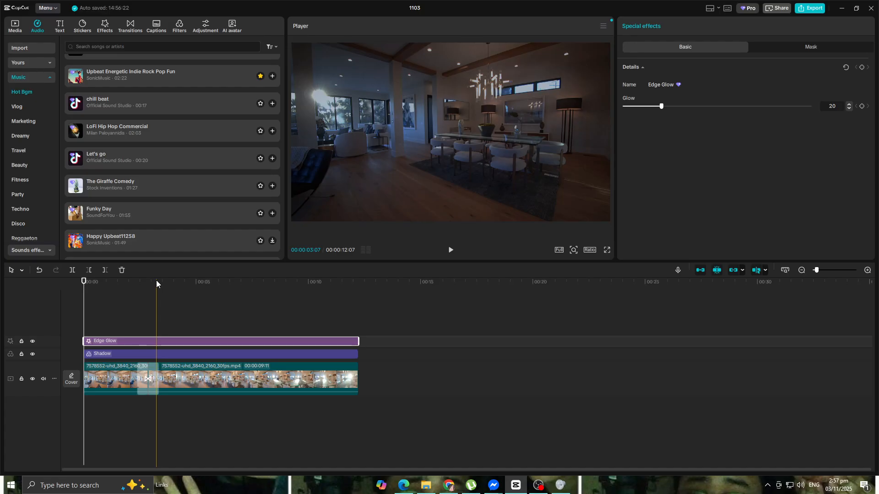
left_click(525, 357)
left_click(451, 252)
left_click(450, 251)
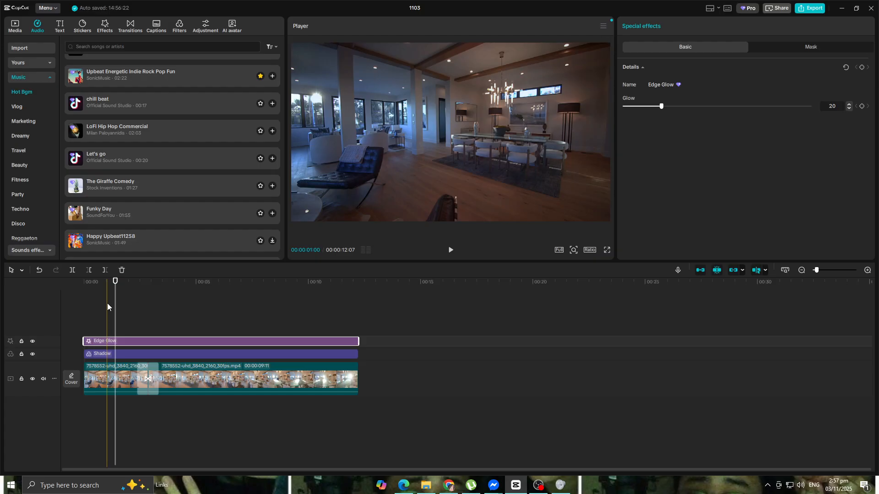
Step: Scrub through the second clip segment between about 6 and 8.5 seconds to examine the graded look and the glow
left_click_drag(114, 287, 222, 328)
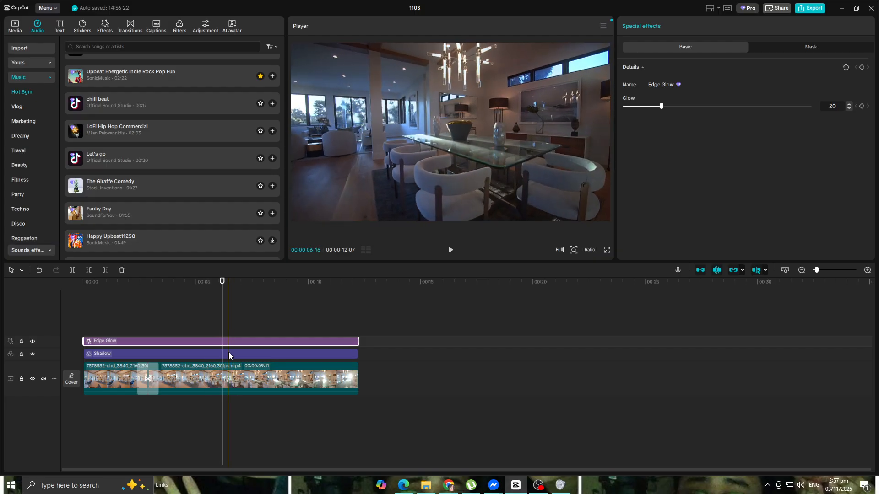
left_click_drag(223, 285, 273, 292)
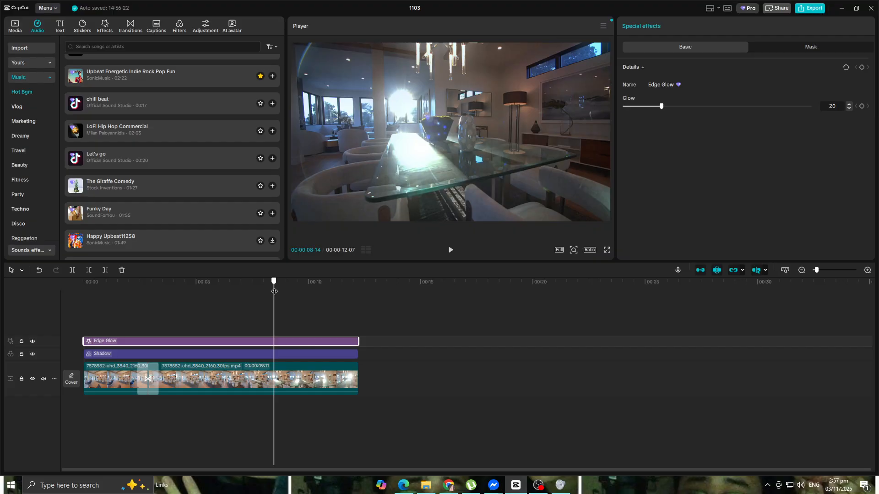
left_click_drag(274, 292, 272, 292)
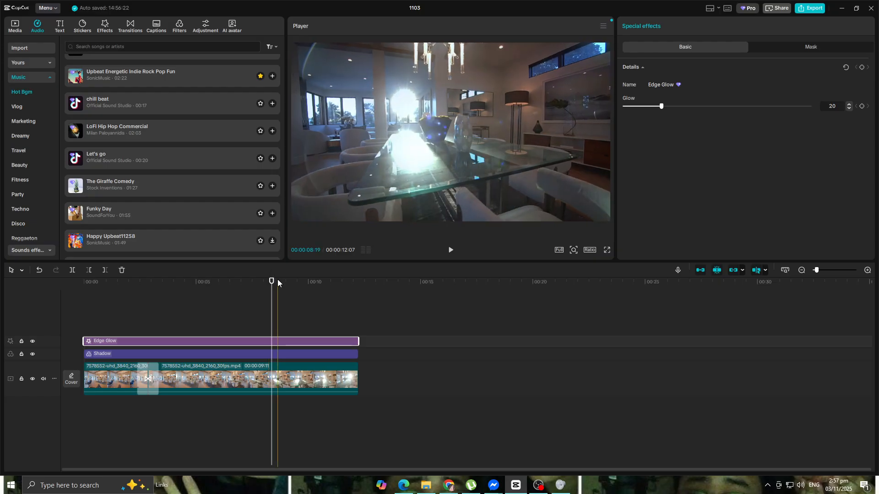
left_click_drag(273, 285, 242, 286)
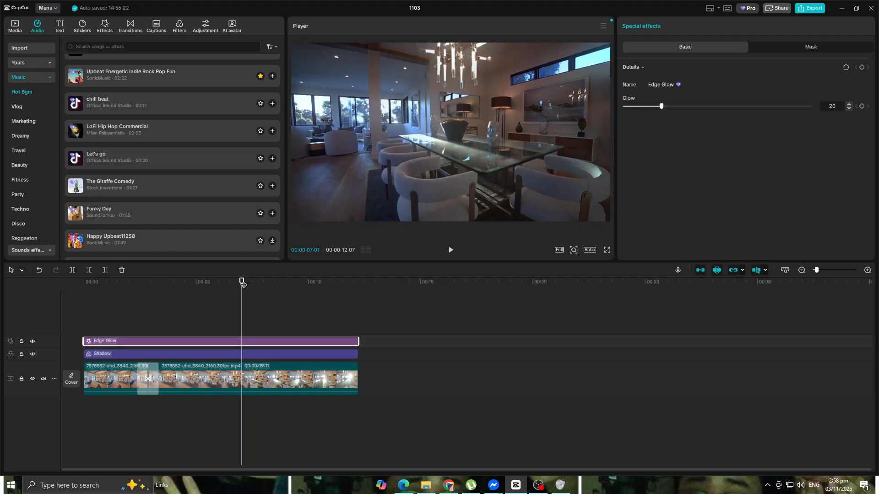
left_click_drag(242, 284, 219, 287)
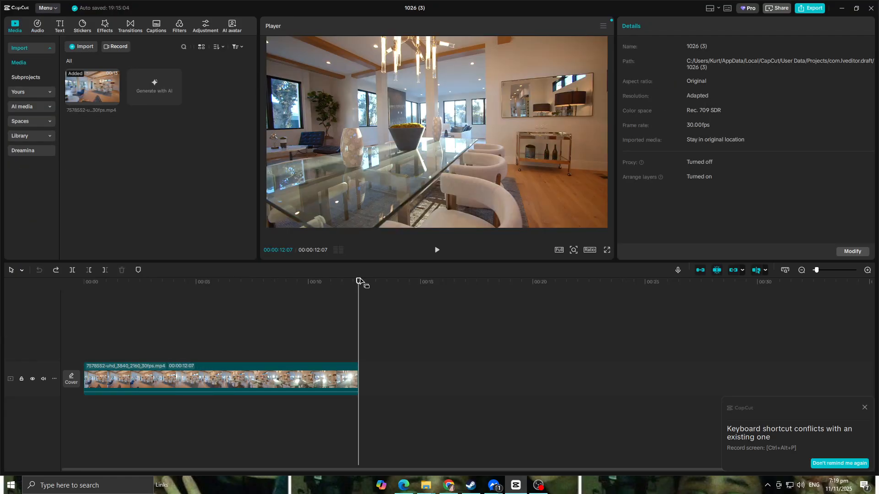
Step: In project 1026 (3), duplicate the ungraded interior clip onto a track directly above the original, starting at 00:00:00:00
left_click_drag(359, 284, 0, 314)
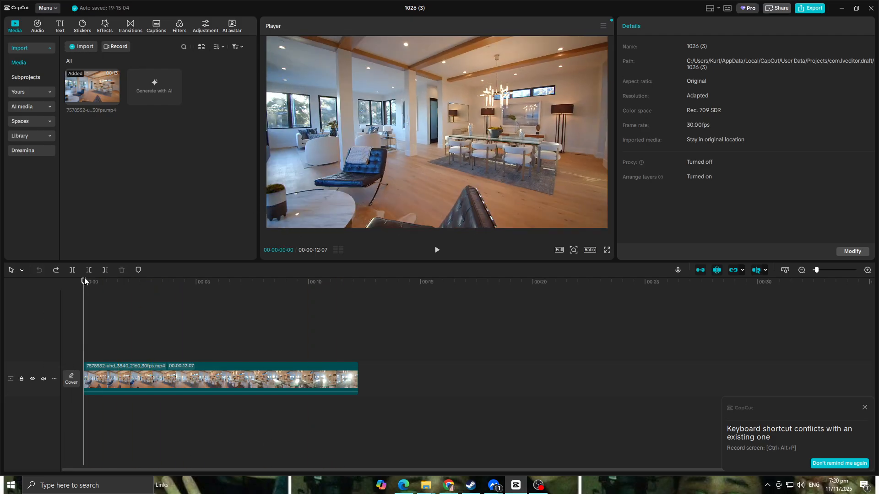
left_click(118, 370)
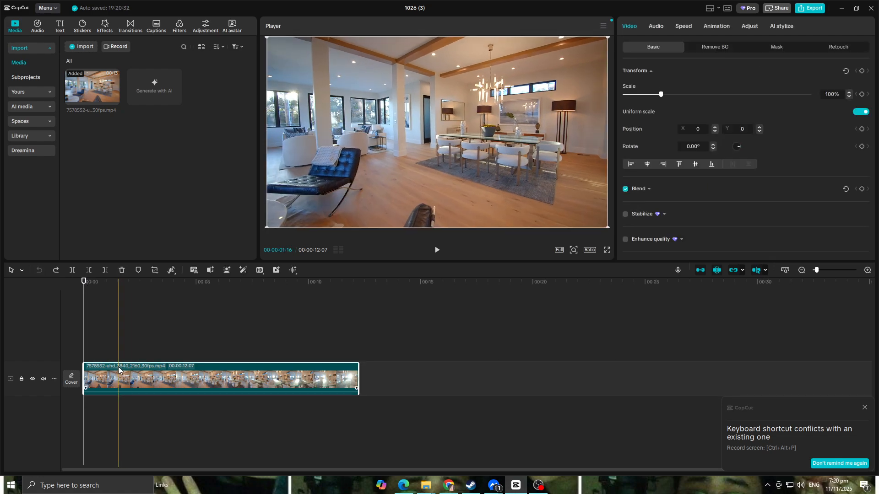
key("ctrl+v")
left_click_drag(161, 348, 122, 417)
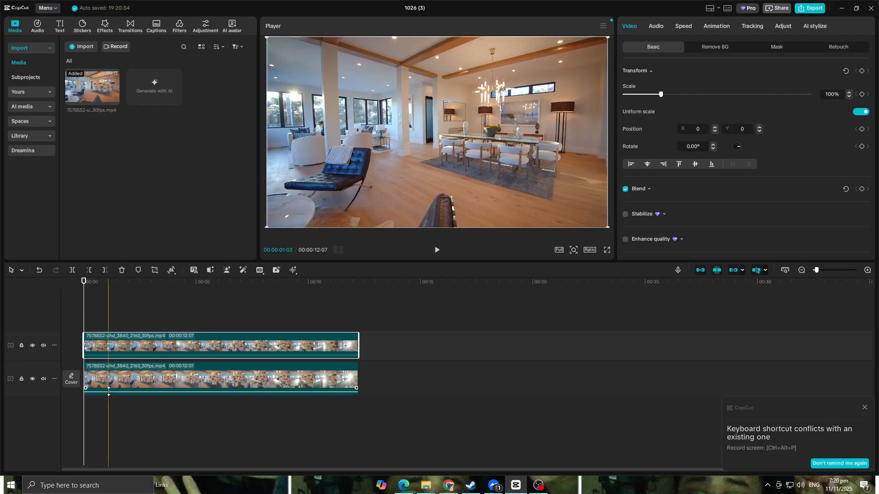
Step: Select the upper clip, place the playhead at 00:00:01:03, and try Chroma key for background removal
left_click(112, 378)
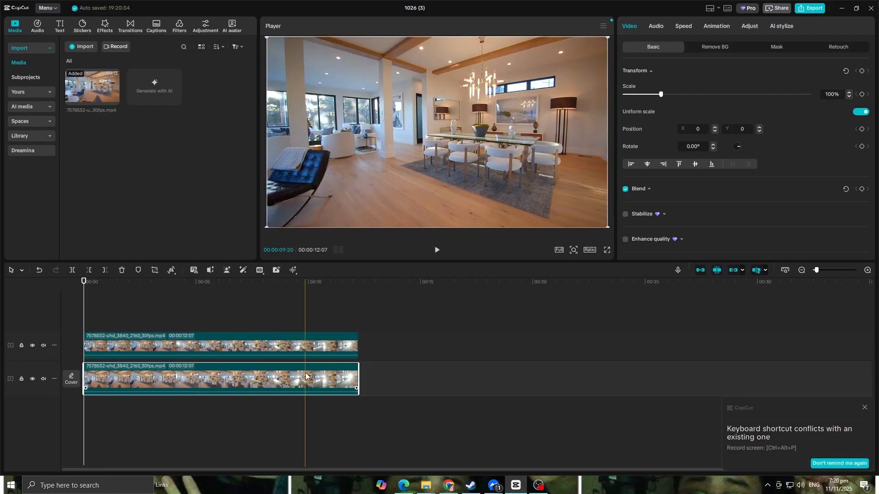
left_click(168, 347)
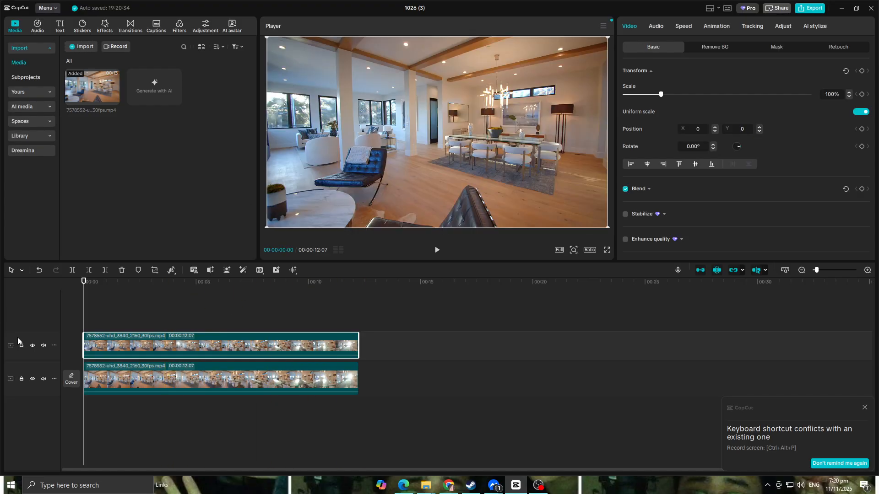
left_click_drag(82, 287, 108, 287)
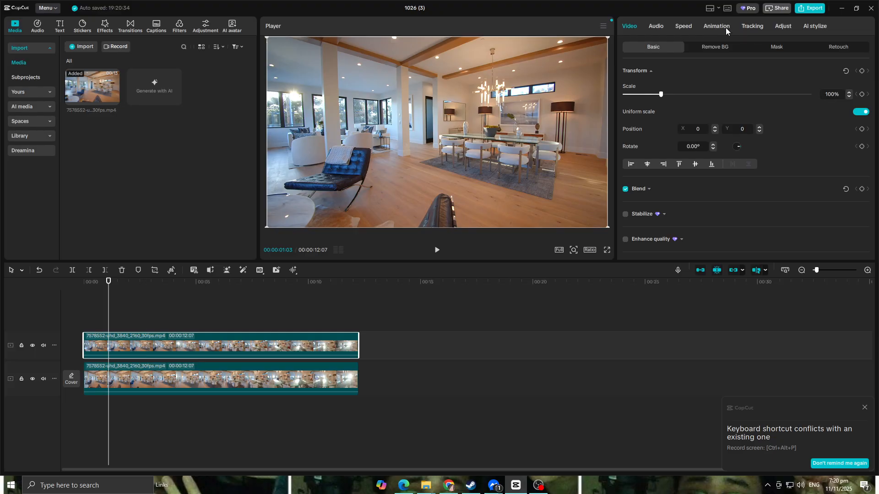
left_click(729, 46)
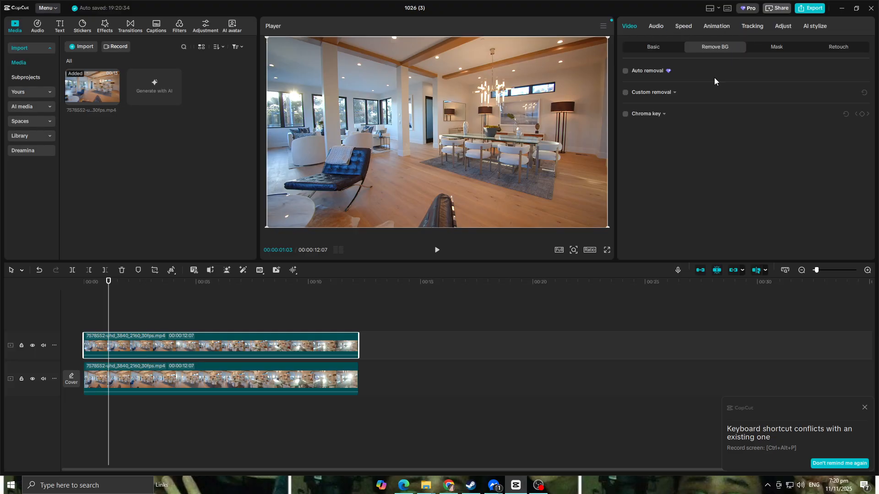
left_click(625, 114)
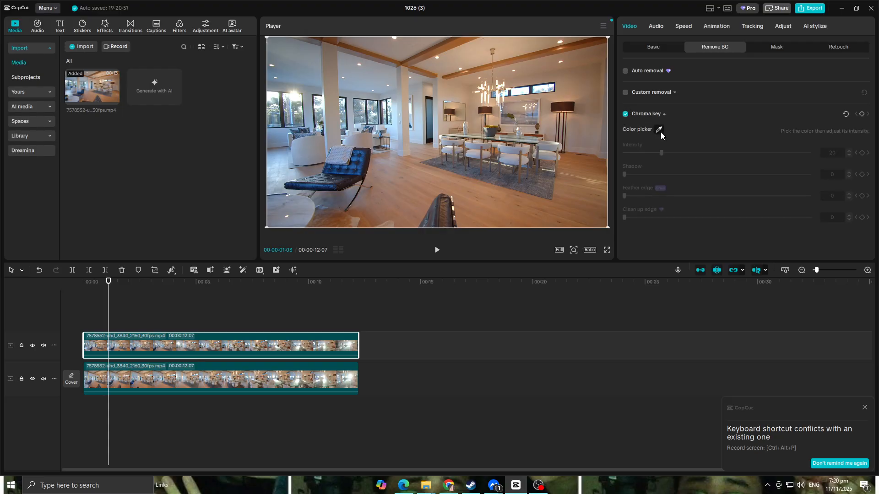
left_click(643, 97)
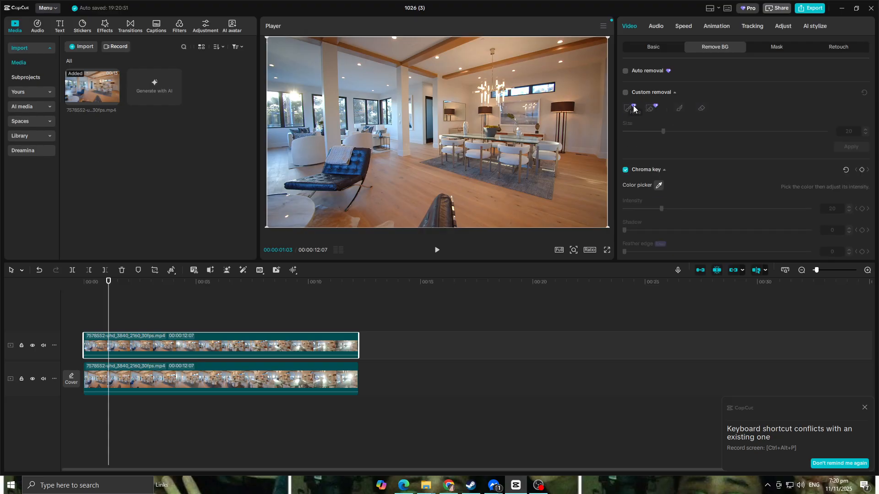
left_click(625, 170)
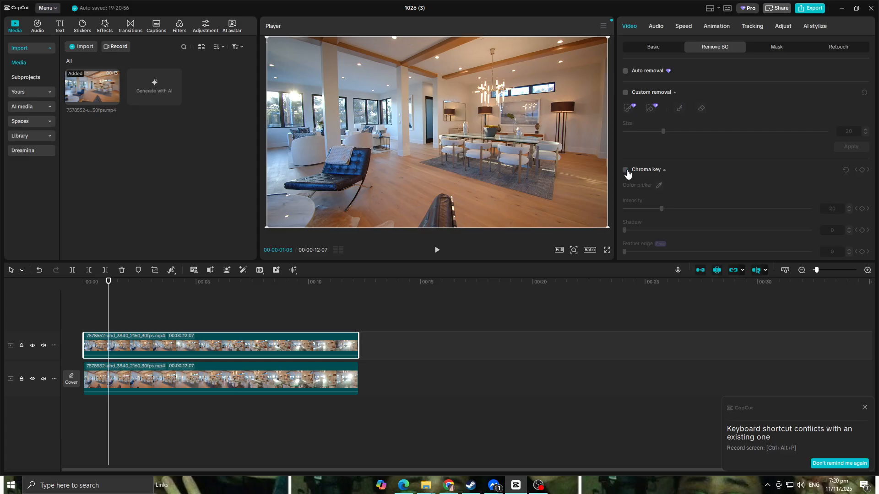
Step: Enable Custom removal on the upper clip and brush over the central pillar and doorway area at size 20
left_click(625, 92)
left_click(680, 109)
mouse_move(438, 112)
left_mouse_down()
mouse_move(437, 160)
mouse_move(428, 131)
mouse_move(458, 139)
mouse_move(403, 142)
mouse_move(419, 166)
mouse_move(456, 158)
mouse_move(395, 117)
mouse_move(451, 110)
left_mouse_up()
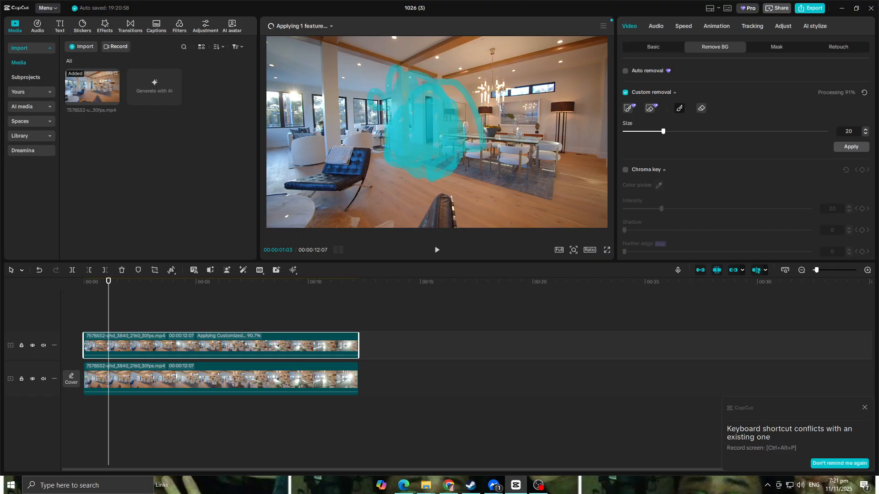
Step: Move the upper clip onto the main track directly after the original and place the playhead at 00:00:15:01
right_click(288, 379)
left_click(257, 313)
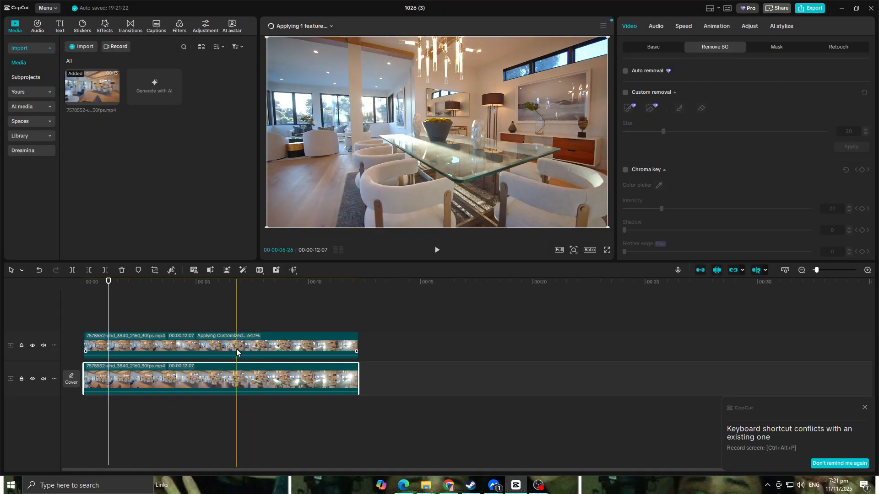
left_click_drag(245, 355, 519, 380)
left_click_drag(109, 281, 406, 291)
key("space")
key("space")
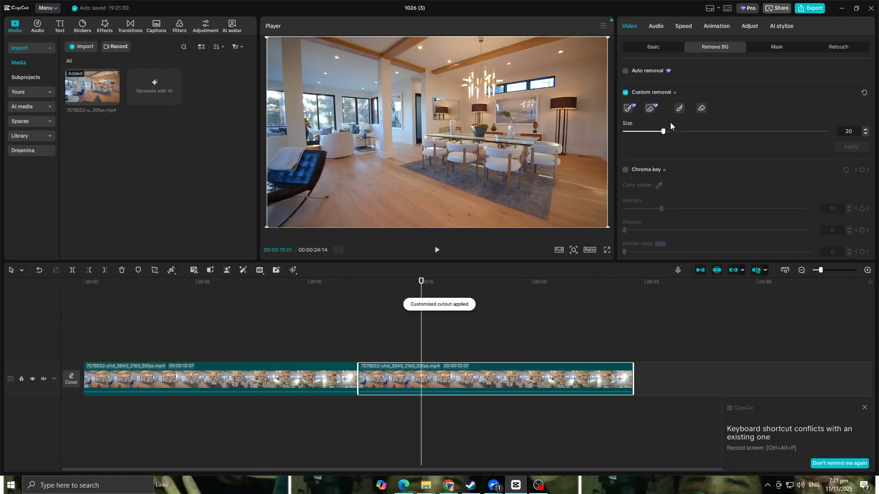
Step: Apply a Custom removal brush cutout of the pillar and doorway at size 20, and return the clip above the original at 00:00:00:00
left_click(678, 109)
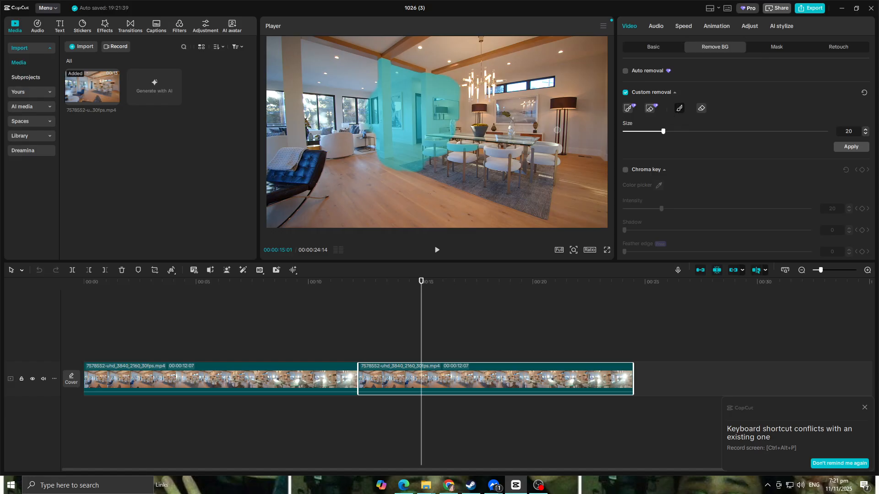
left_click(850, 148)
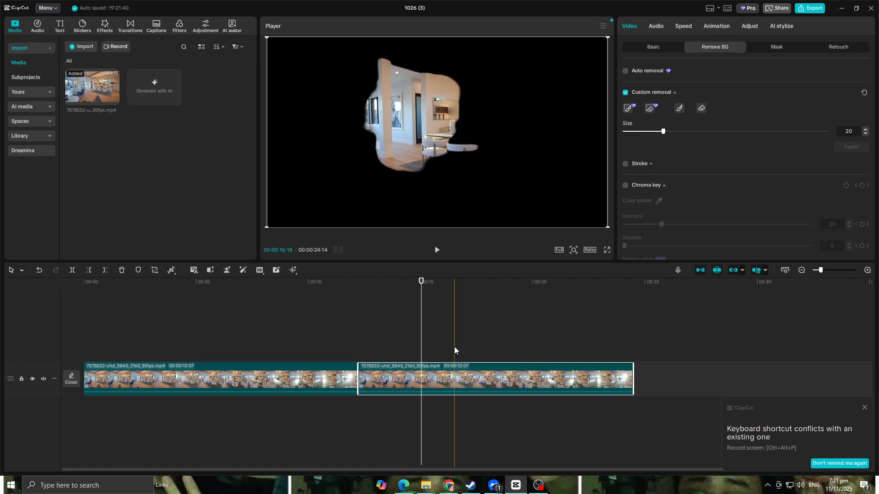
left_click_drag(439, 379, 161, 330)
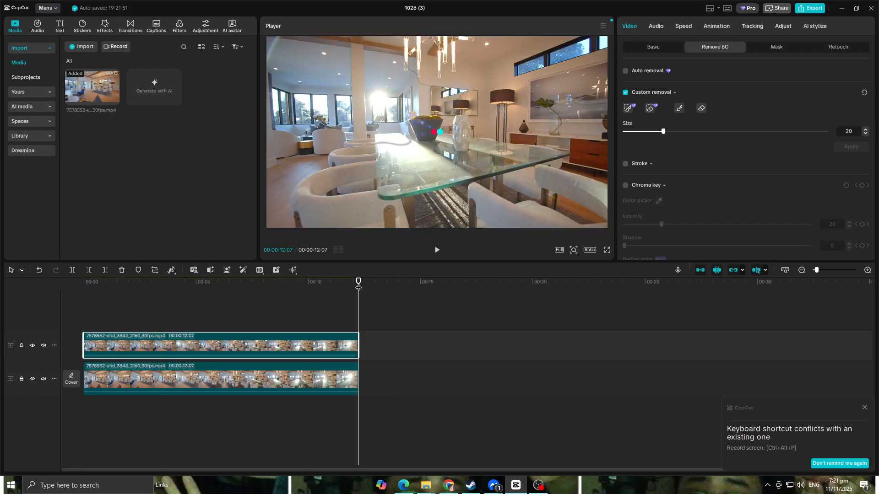
Step: Scrub back to the start and play the first second of the layered clips to check the cutout's alignment
left_click(219, 283)
left_click_drag(207, 282, 92, 269)
key("space")
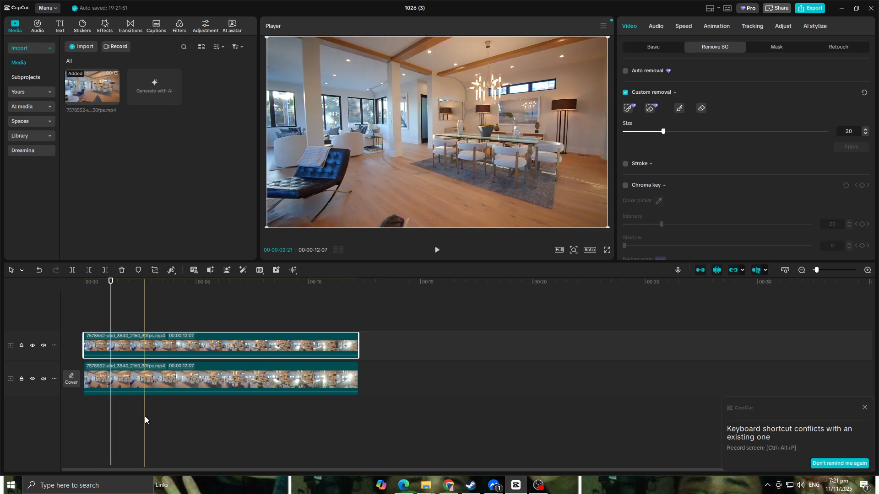
key("space")
Step: Darken the lower clip by setting its Exposure to -36
left_click(127, 386)
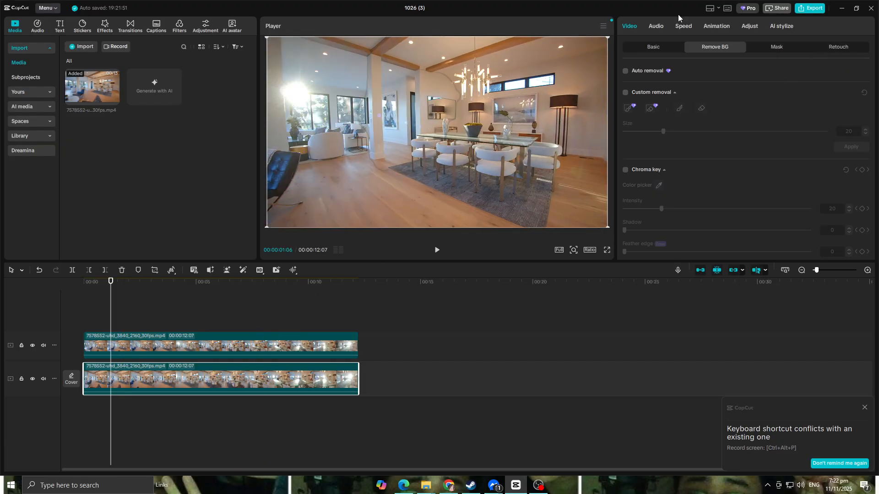
left_click(676, 51)
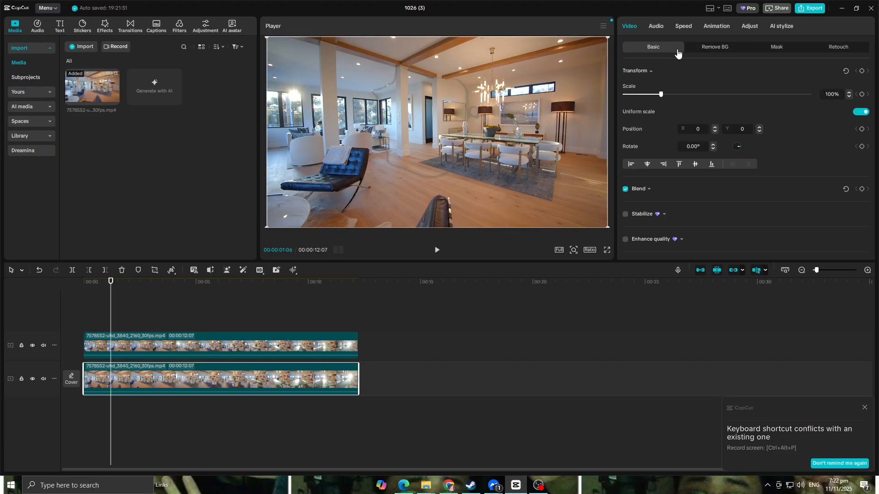
scroll(709, 119, "down", 10)
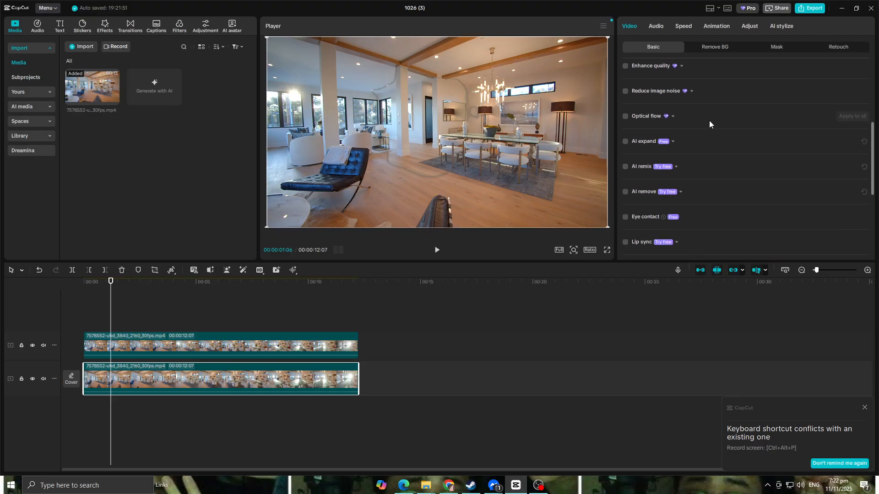
scroll(696, 168, "up", 10)
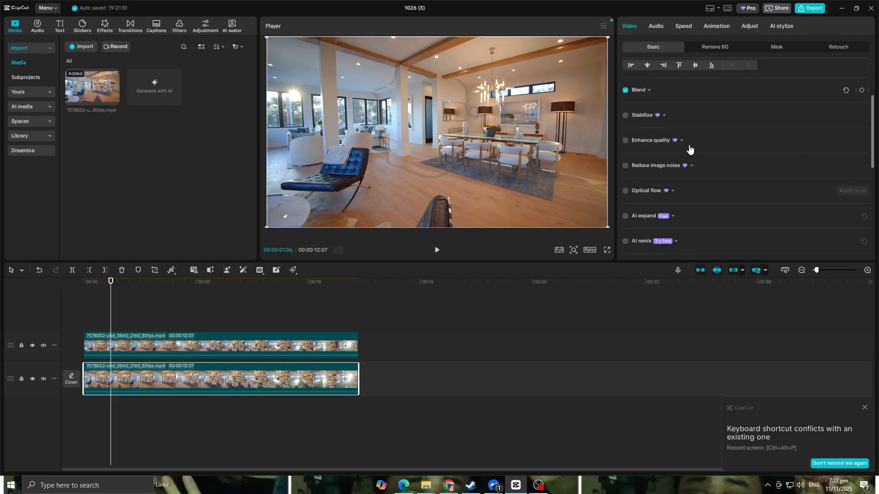
left_click(751, 26)
scroll(672, 108, "down", 3)
scroll(671, 108, "down", 5)
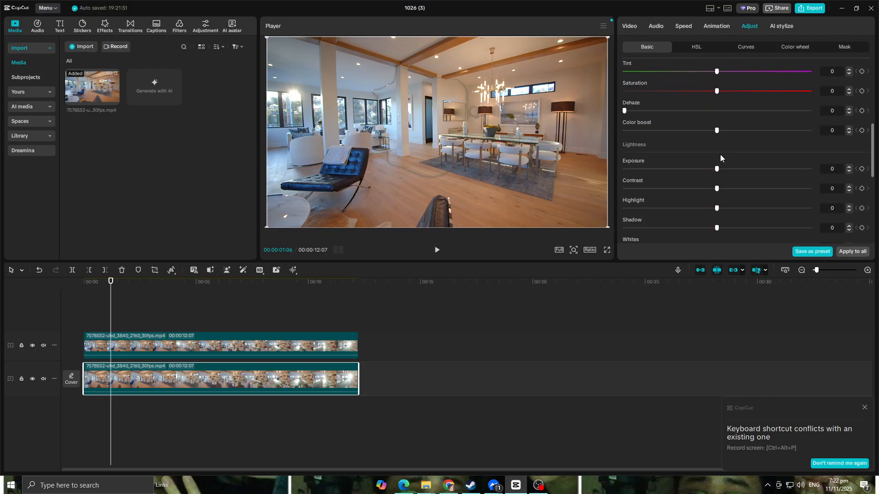
left_click_drag(716, 168, 647, 172)
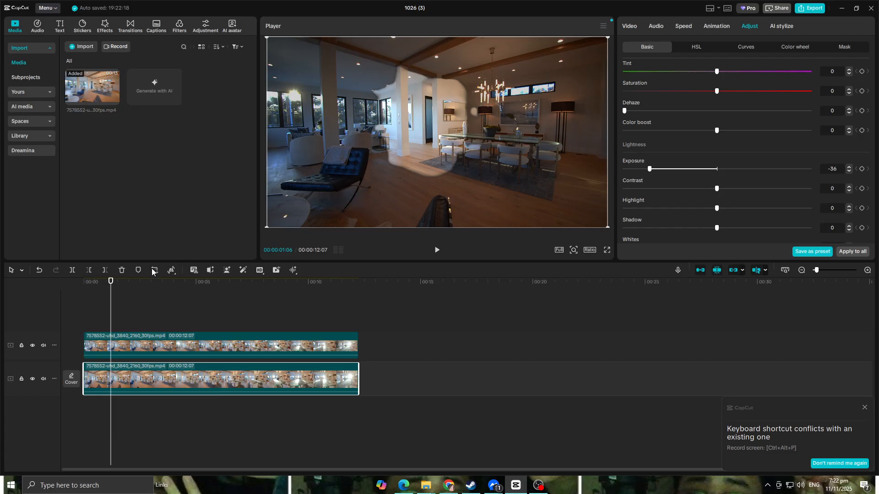
Step: Play the layered edit from start to end twice to examine the bright cutout against the darkened lower clip
left_click_drag(111, 281, 29, 294)
key("space")
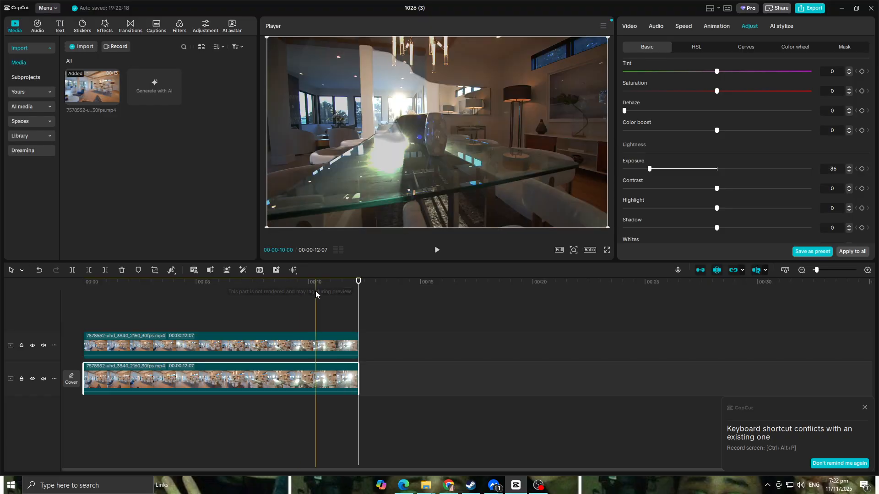
left_click(85, 282)
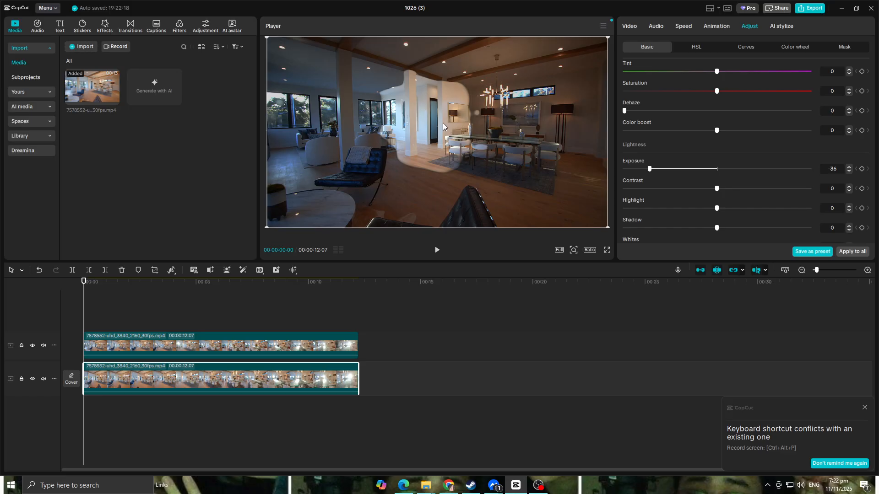
left_click(435, 255)
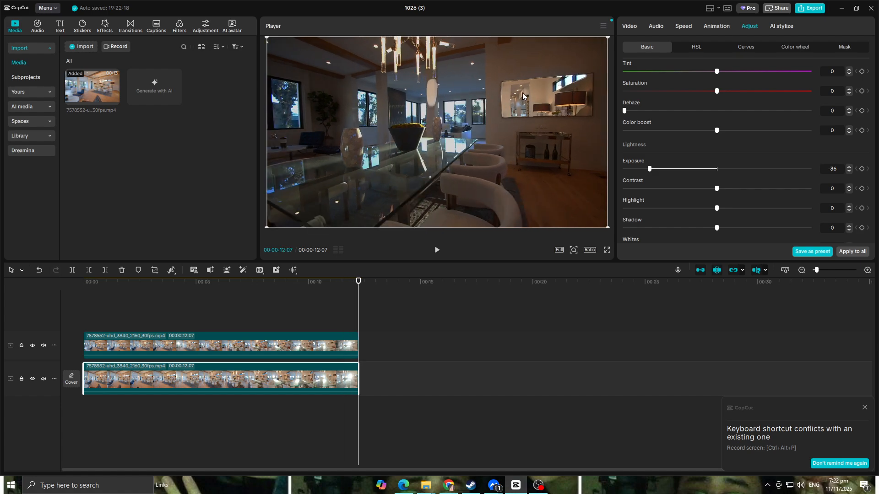
Step: Undo the layered cutout work back to the single original clip and return the playhead to 00:00:00:00
left_click(327, 345)
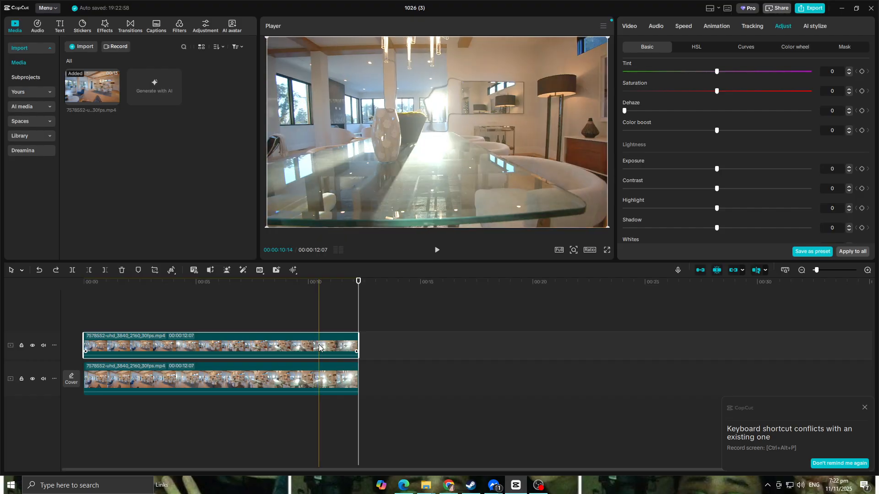
key("ctrl+z")
key("ctrl+z")
key("ctrl+z")
left_click_drag(359, 282, 81, 294)
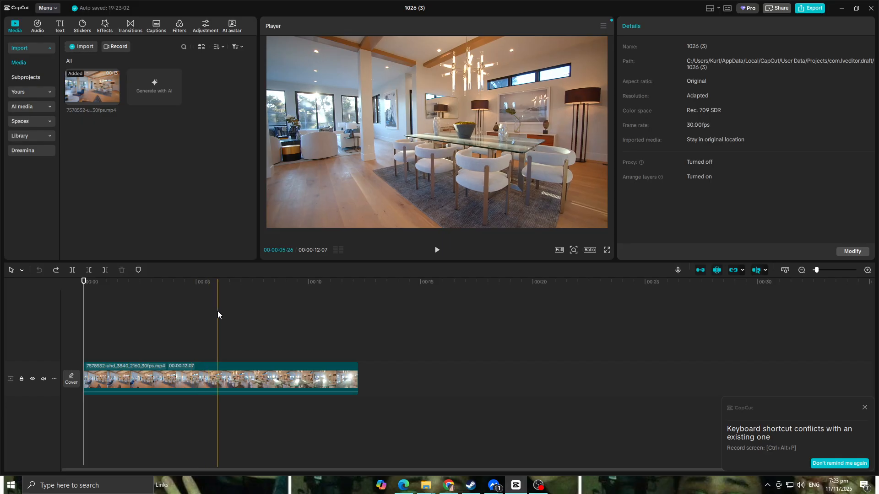
Step: Search the filters for Humble, place the non-Pro Humble filter above the clip from 00:00:00:00, extend it to the clip's end, and preview it
left_click(180, 28)
left_click(162, 49)
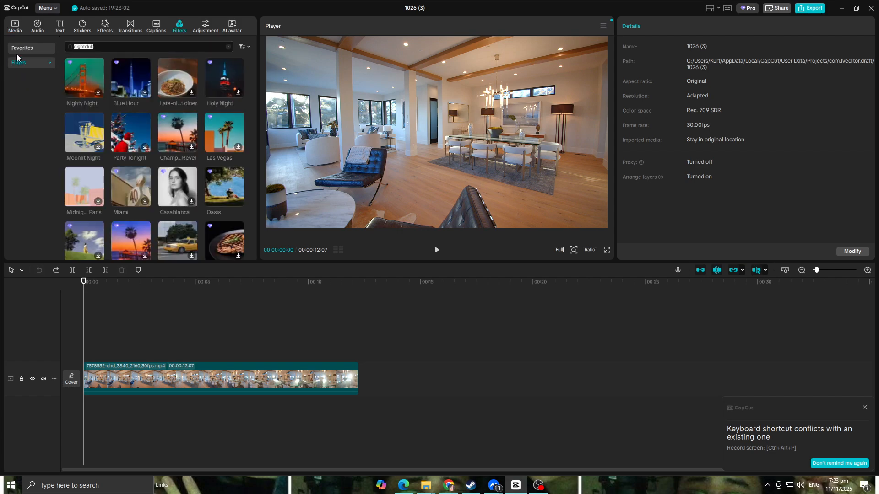
type("Humble")
key("Return")
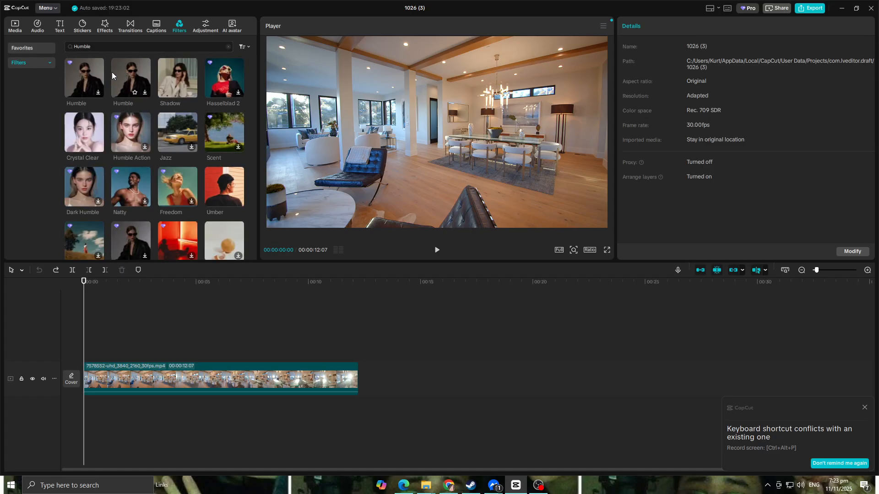
left_click_drag(103, 73, 88, 334)
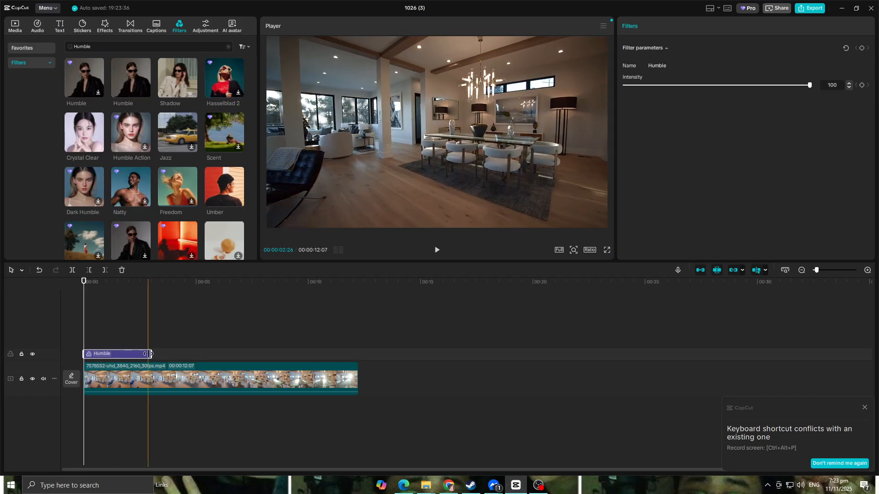
left_click_drag(150, 353, 358, 362)
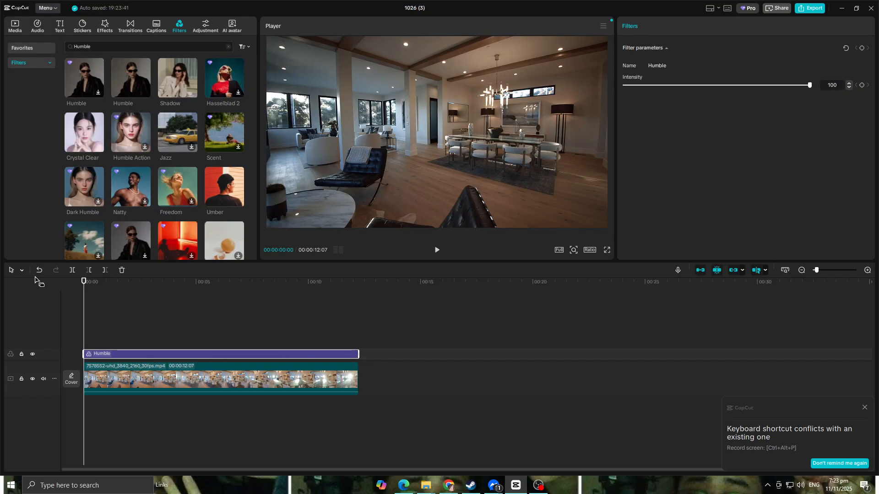
key("space")
key("space")
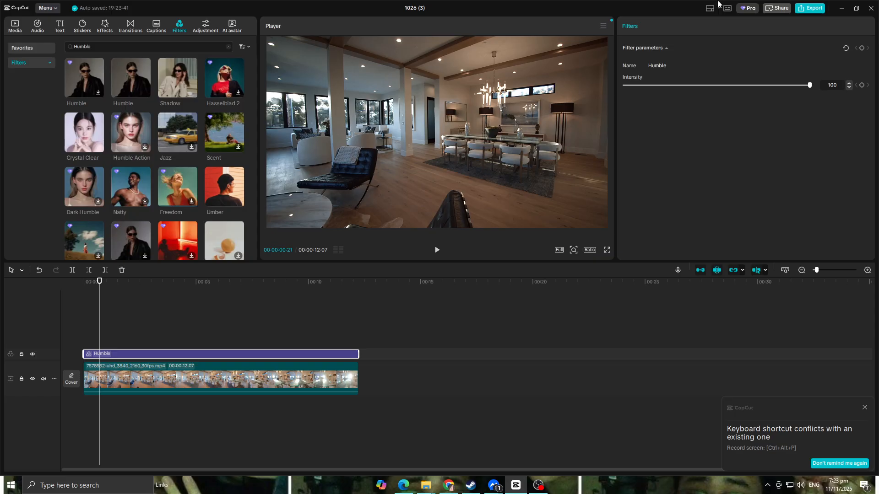
Step: Adjust the interior clip's lightness with Exposure at -5 and Contrast at 10
left_click(239, 376)
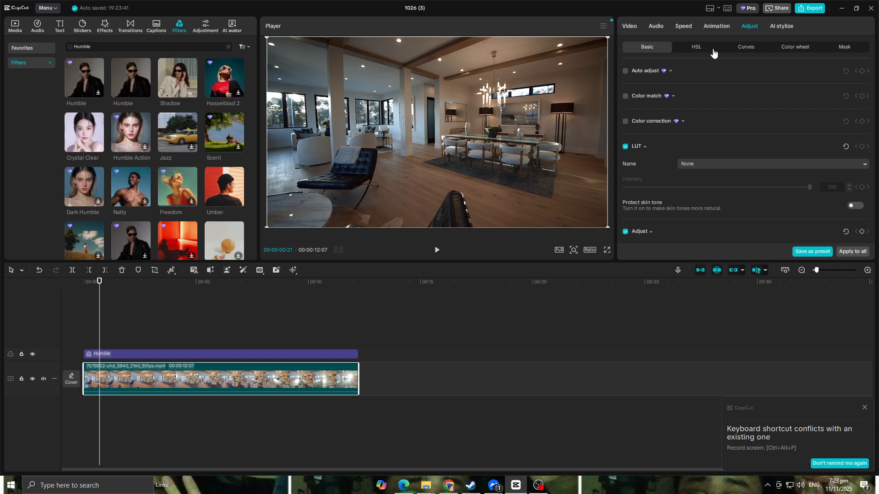
scroll(721, 64, "down", 5)
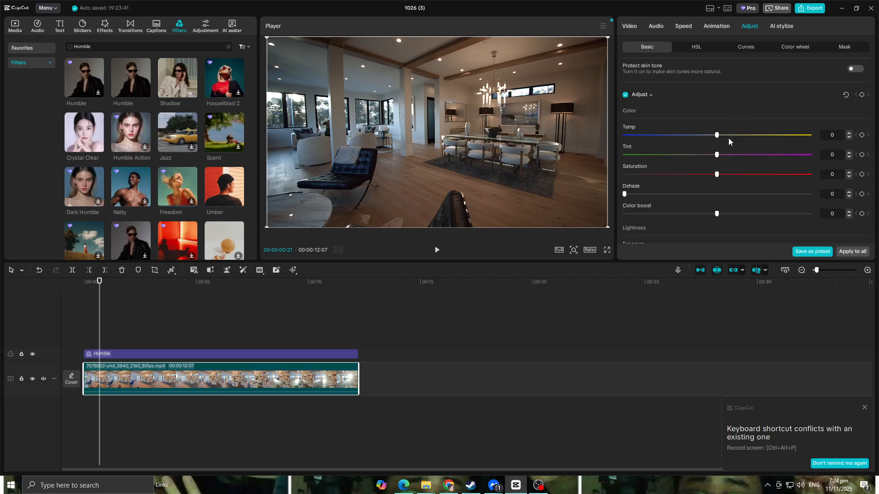
scroll(725, 139, "down", 4)
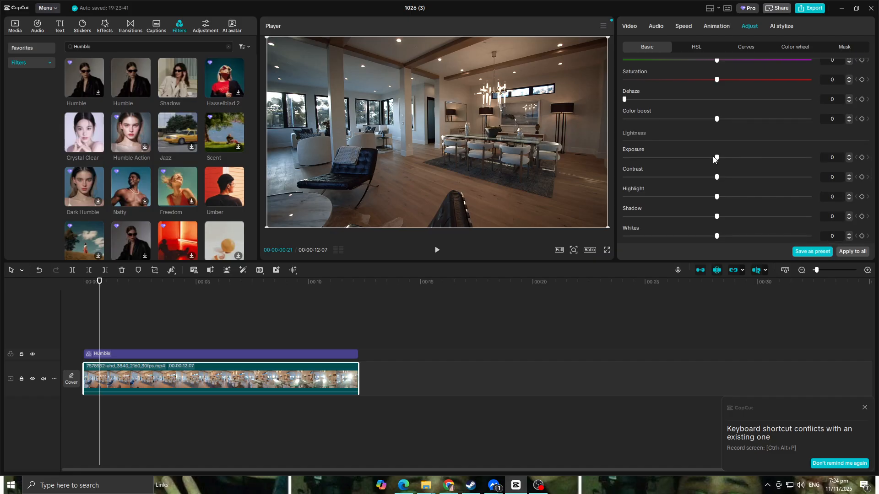
left_click_drag(716, 157, 707, 158)
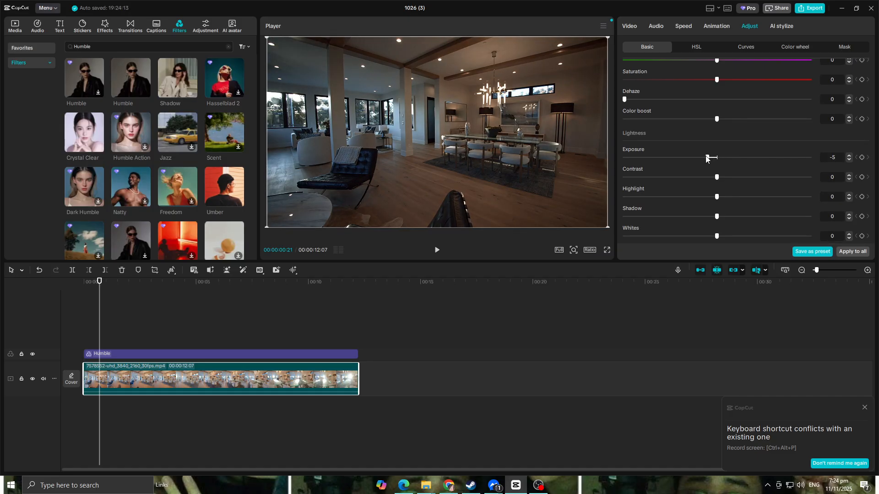
scroll(707, 158, "down", 1)
left_click_drag(717, 145, 734, 151)
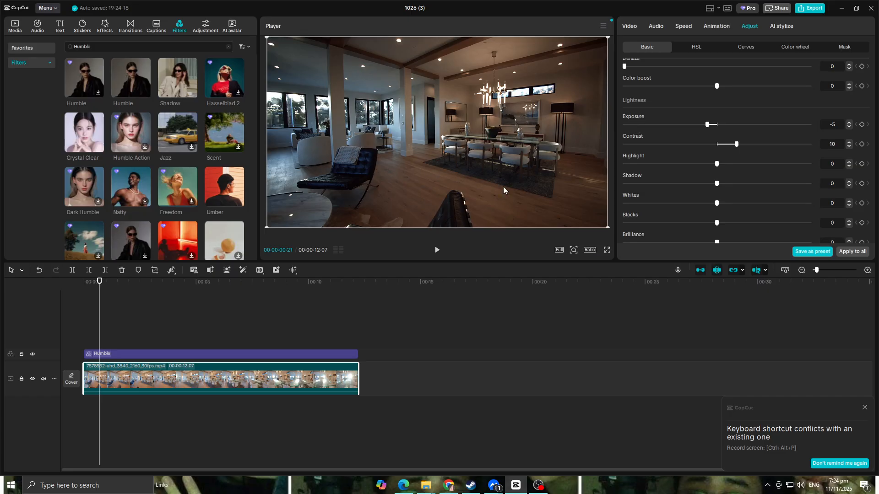
Step: Set the interior clip's Saturation to -20 and examine the frame in full-screen preview
scroll(688, 169, "up", 3)
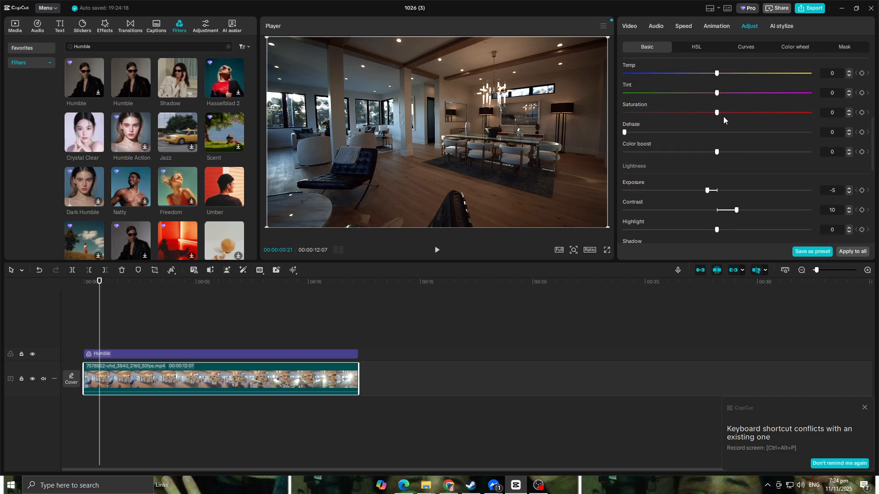
left_click_drag(698, 115, 680, 114)
left_click(606, 251)
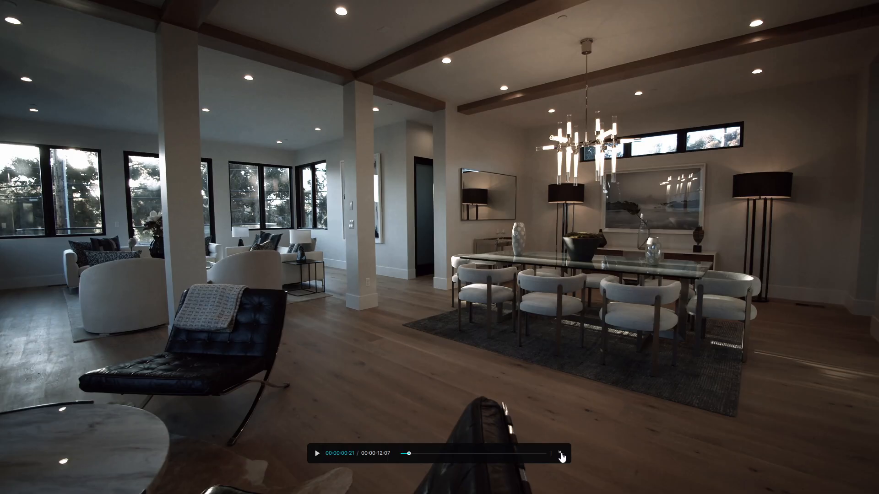
left_click(560, 455)
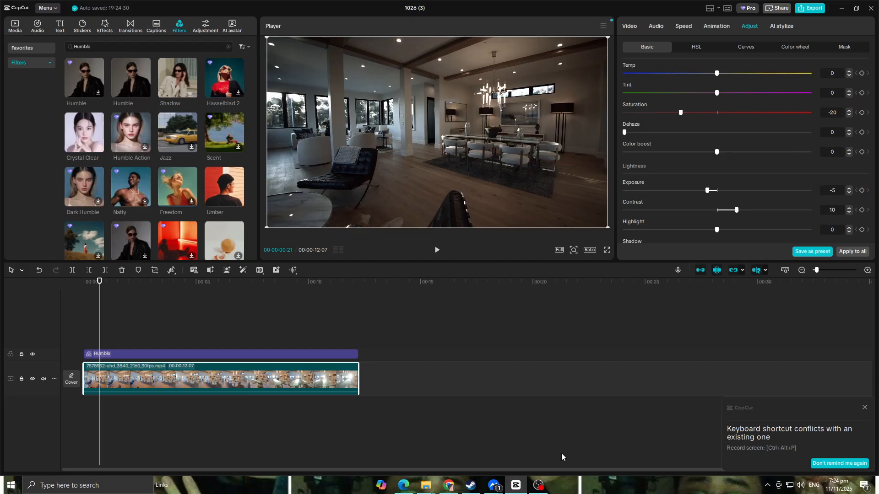
left_click(607, 252)
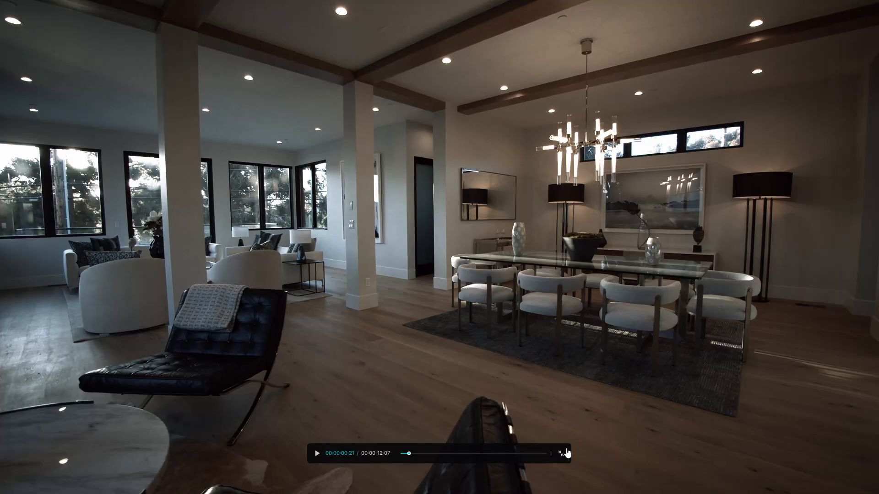
left_click(565, 454)
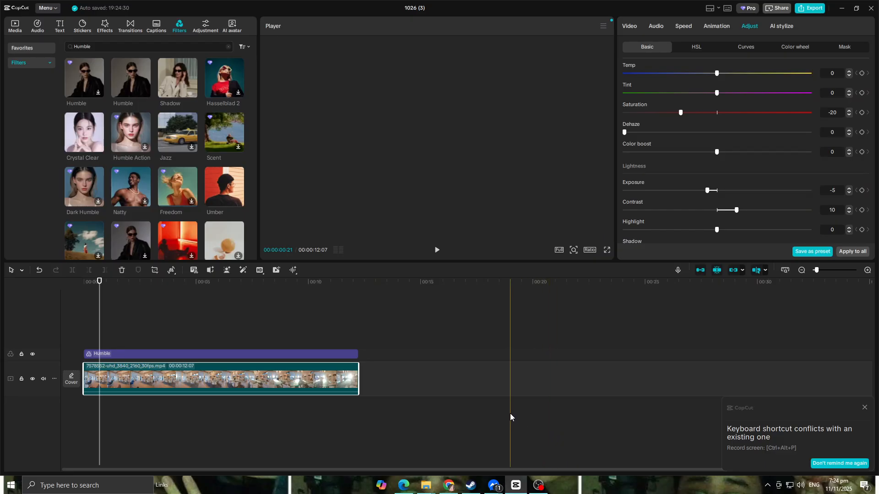
Step: Try Sharpen on the interior clip at 30 and at 50, checking each value in full-screen preview
scroll(720, 169, "down", 1)
scroll(720, 170, "down", 6)
scroll(720, 173, "up", 1)
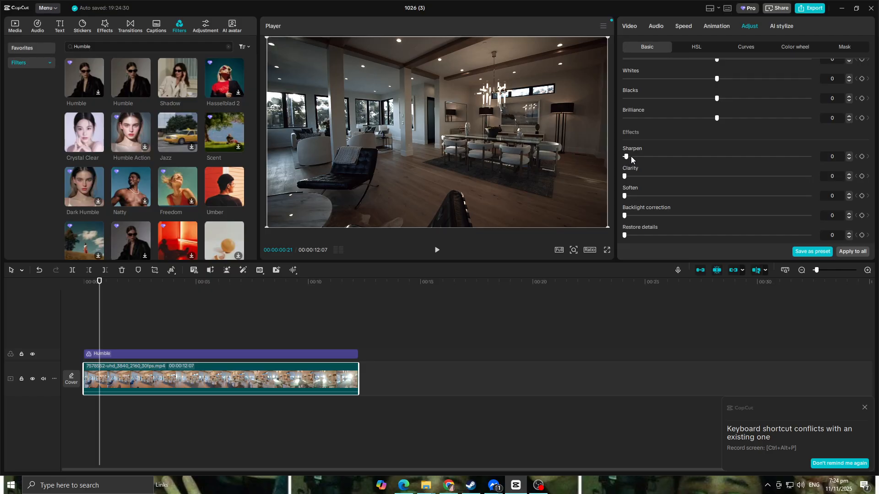
left_click_drag(696, 160, 681, 160)
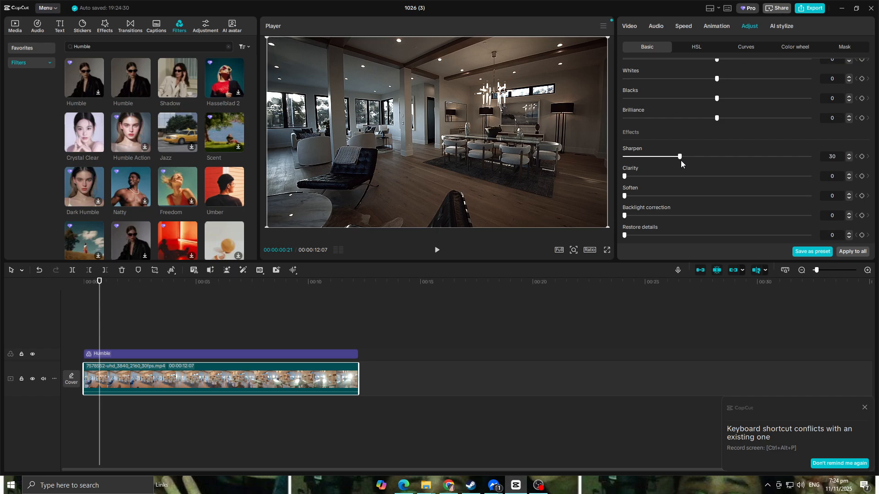
left_click(607, 250)
left_click(561, 453)
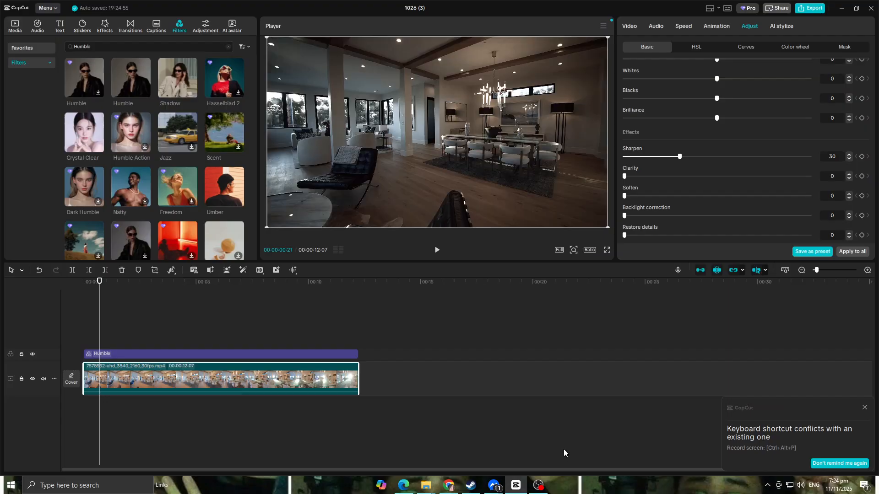
left_click_drag(681, 155, 718, 158)
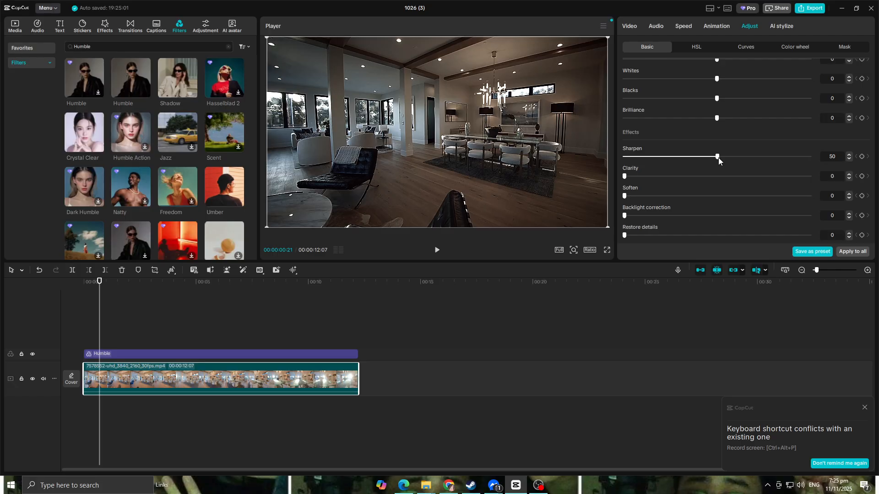
left_click(607, 251)
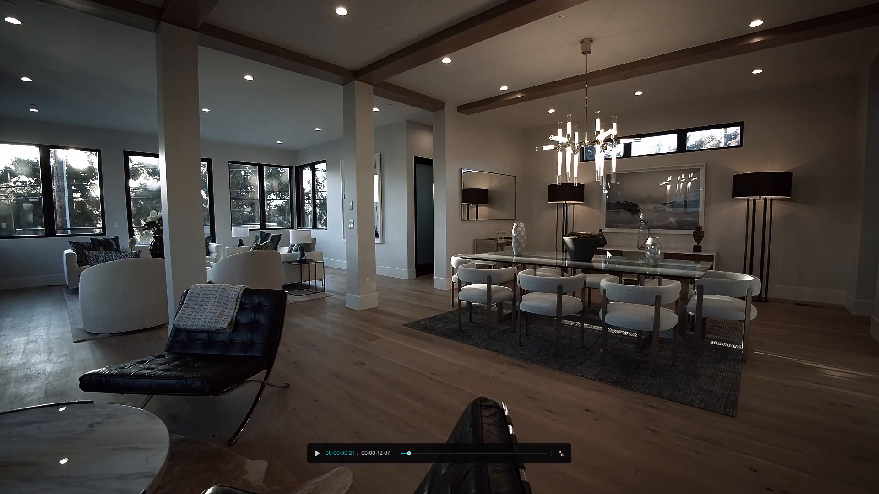
left_click(562, 454)
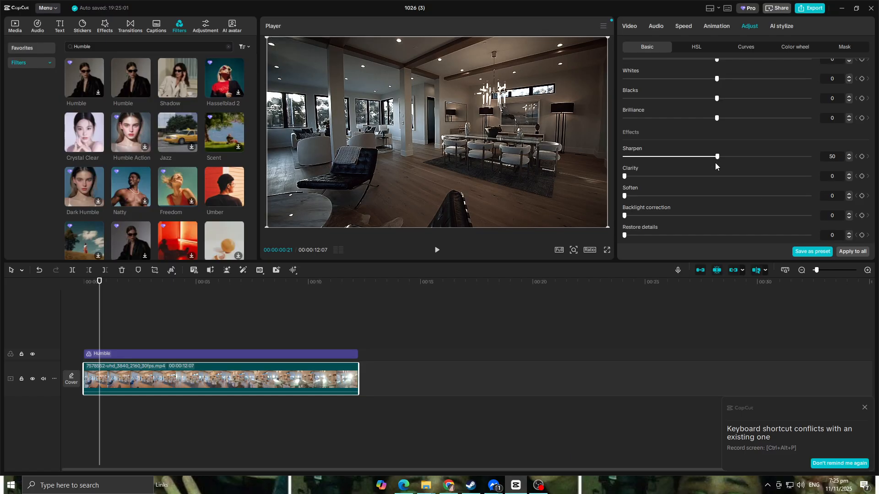
Step: Set the interior clip's Shadow to -10 and Whites to 5
scroll(719, 167, "up", 4)
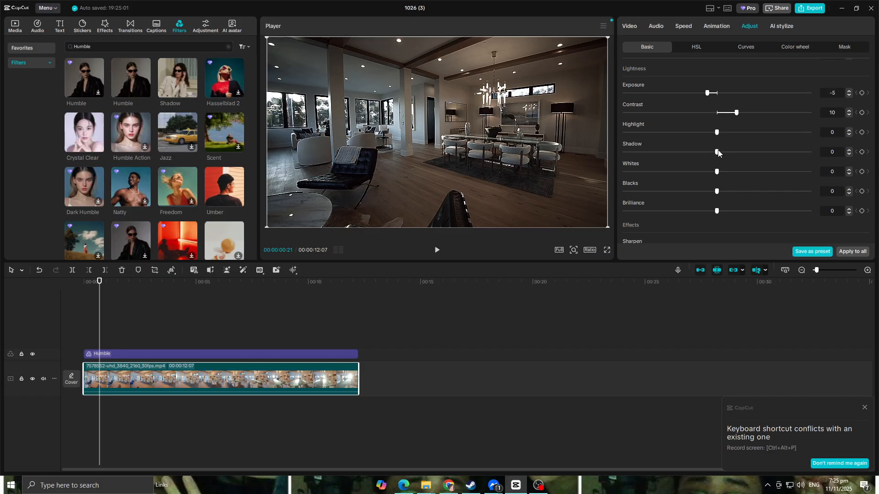
left_click_drag(710, 153, 697, 152)
left_click_drag(721, 173, 725, 173)
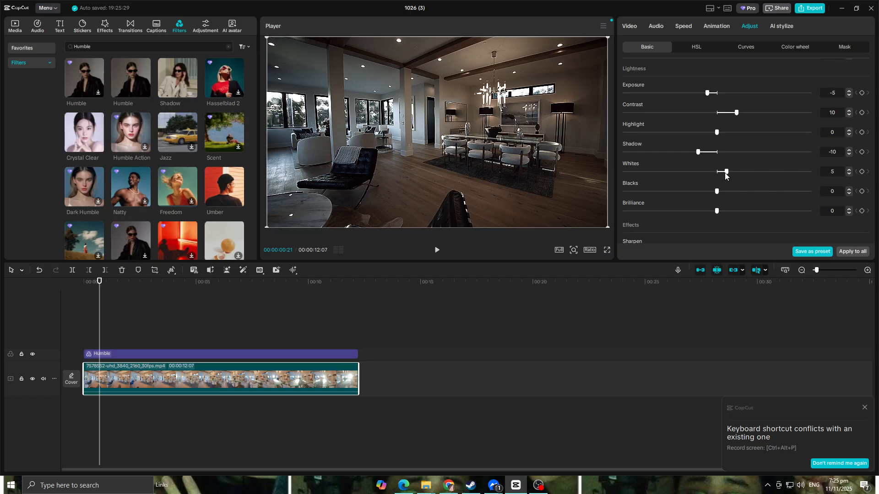
Step: Warm the interior clip with Temp at 5, check the frame in full-screen preview, and play back the grade
scroll(725, 174, "up", 4)
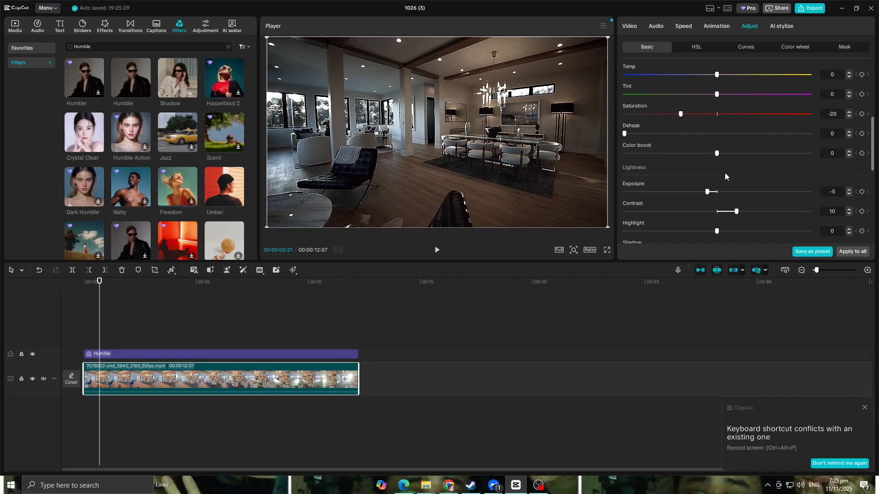
scroll(735, 138, "up", 1)
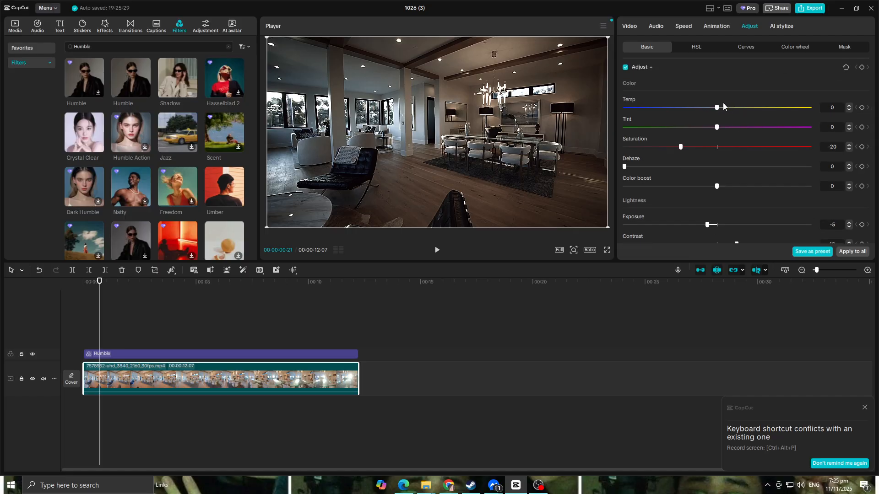
left_click_drag(717, 108, 724, 110)
scroll(726, 119, "down", 8)
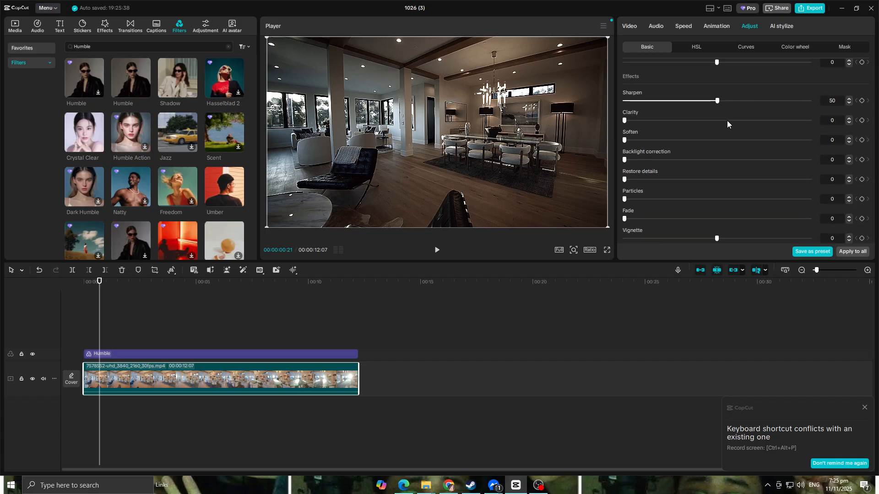
scroll(732, 160, "up", 5)
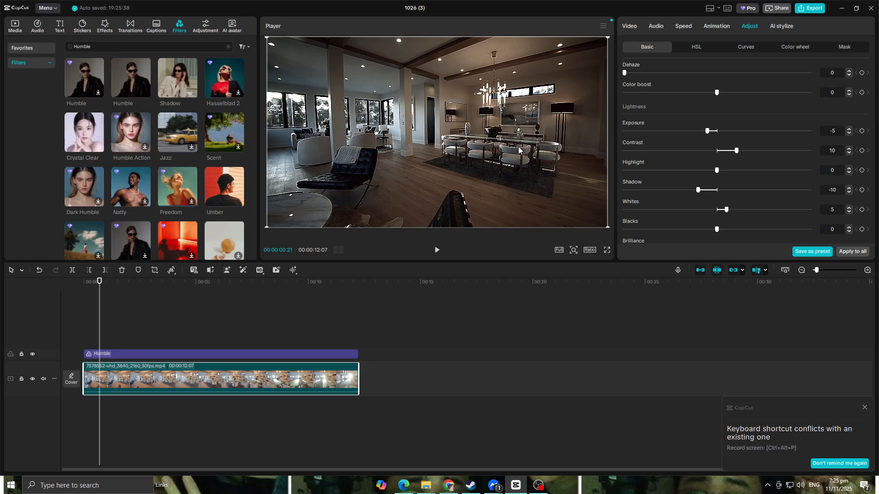
scroll(662, 166, "up", 2)
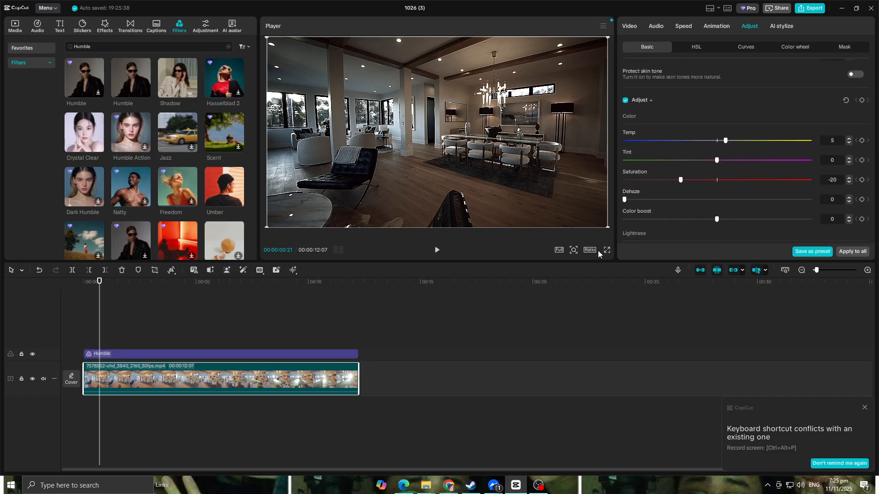
left_click(607, 250)
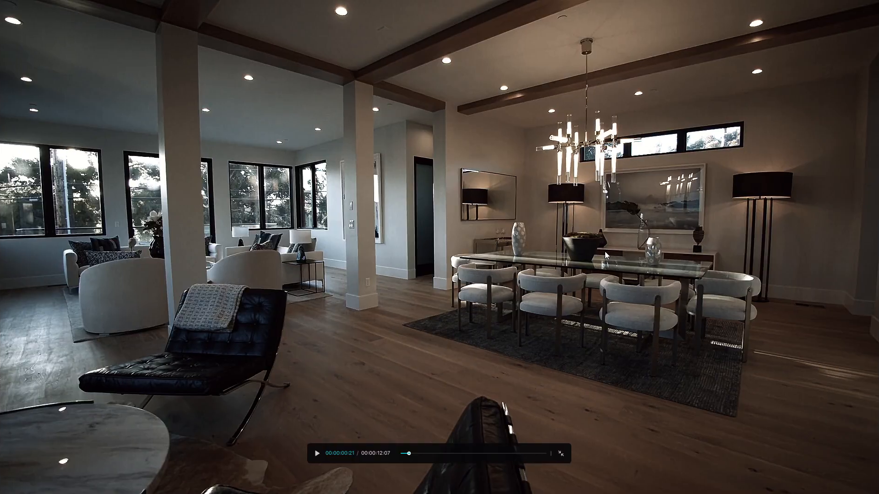
left_click(561, 455)
left_click(437, 251)
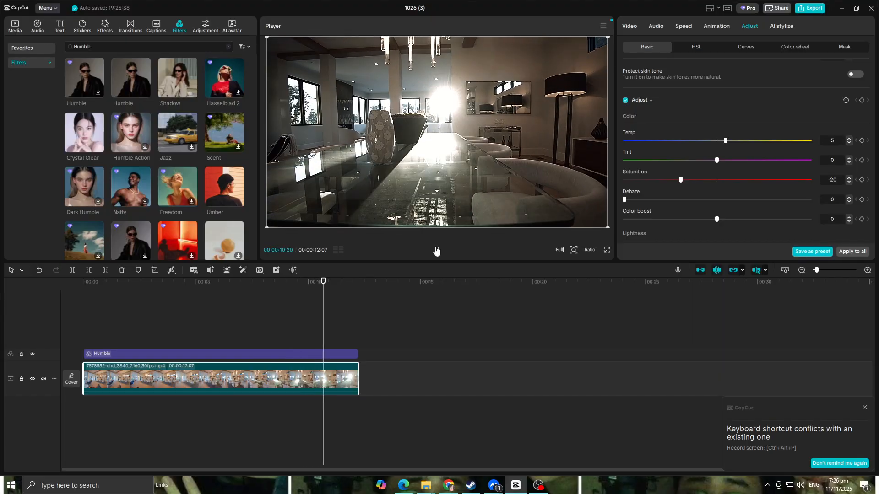
Step: Undo the Humble filter and all colour, lightness and sharpening adjustments back to the original clip
key("ctrl+z")
key("ctrl+z")
key("ctrl+z")
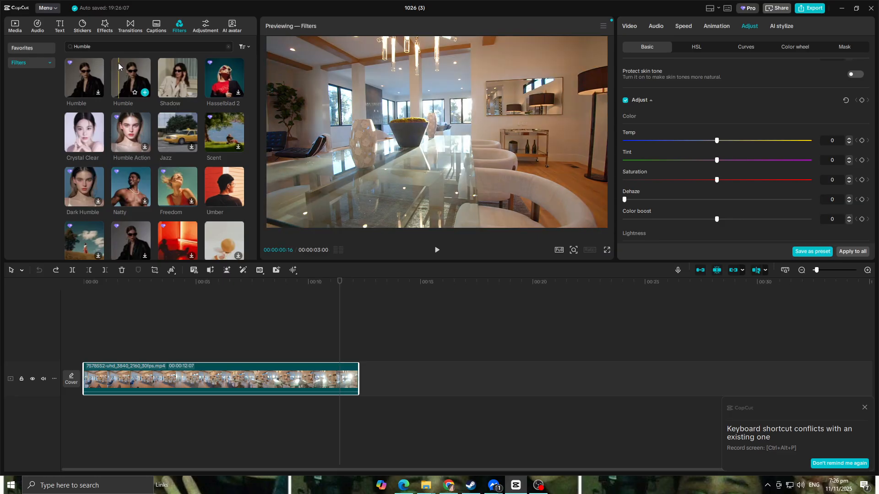
Step: Search the video effects for "fancy sharp" and place the Fancy Sharpen effect above the clip at 00:00:00:00
left_click(109, 28)
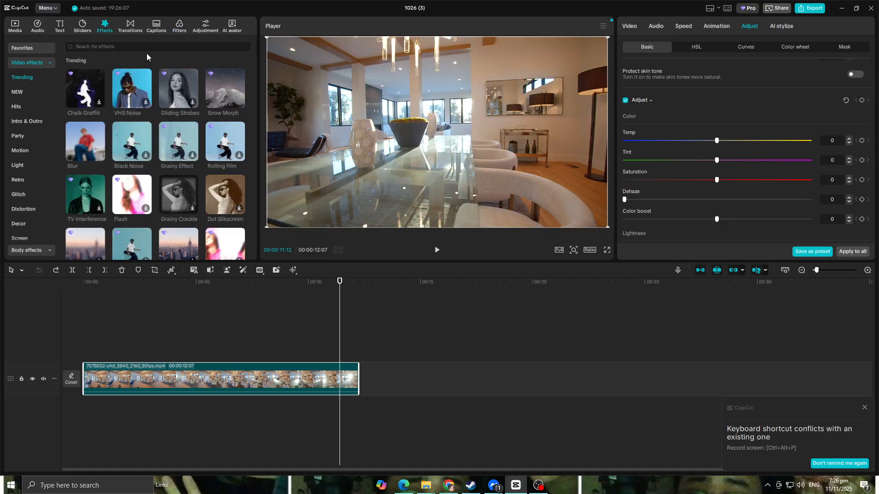
left_click_drag(340, 280, 19, 252)
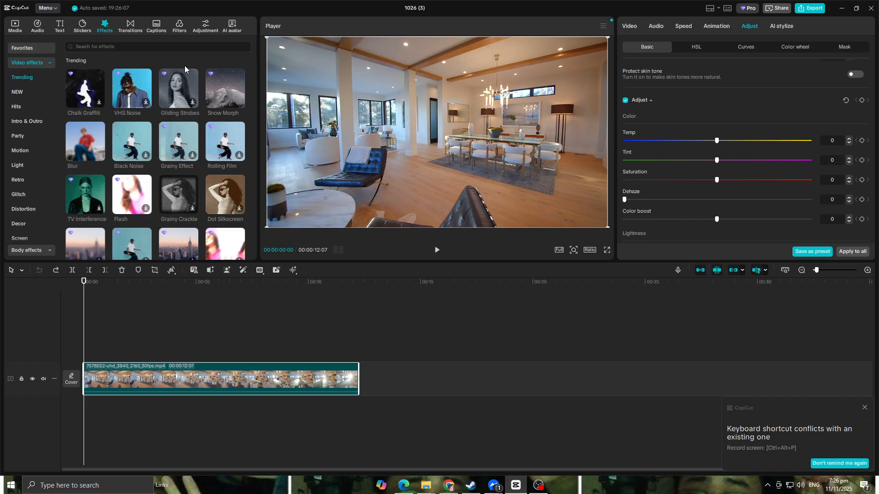
scroll(191, 73, "down", 2)
scroll(193, 88, "up", 2)
left_click(182, 48)
type("fancy sharp")
key("Return")
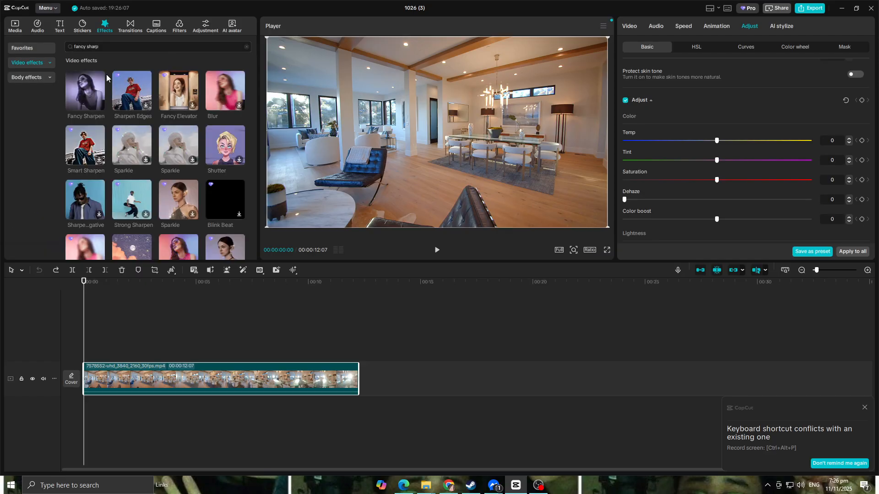
mouse_move(79, 91)
left_click_drag(79, 91, 84, 351)
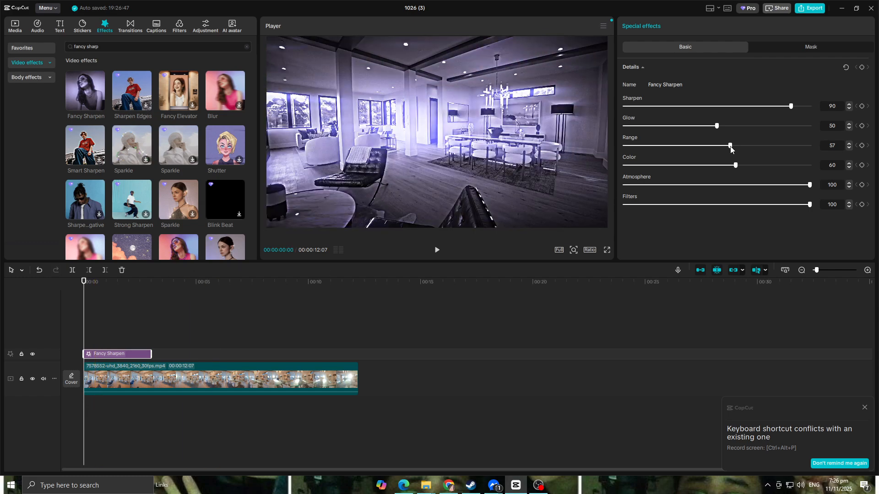
Step: Set Fancy Sharpen's Glow to 100, Range to 0, Color to 0 and Atmosphere to 50, and extend the effect to the clip's end
left_click_drag(734, 146, 806, 146)
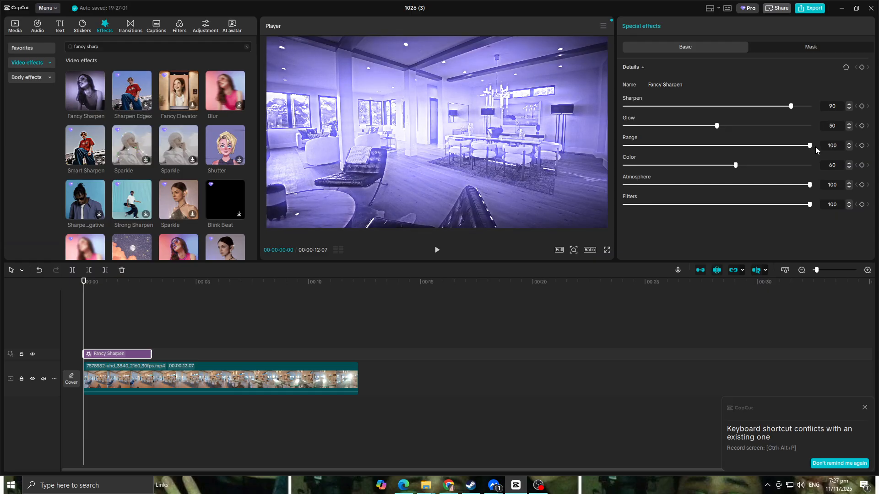
left_click_drag(812, 145, 575, 143)
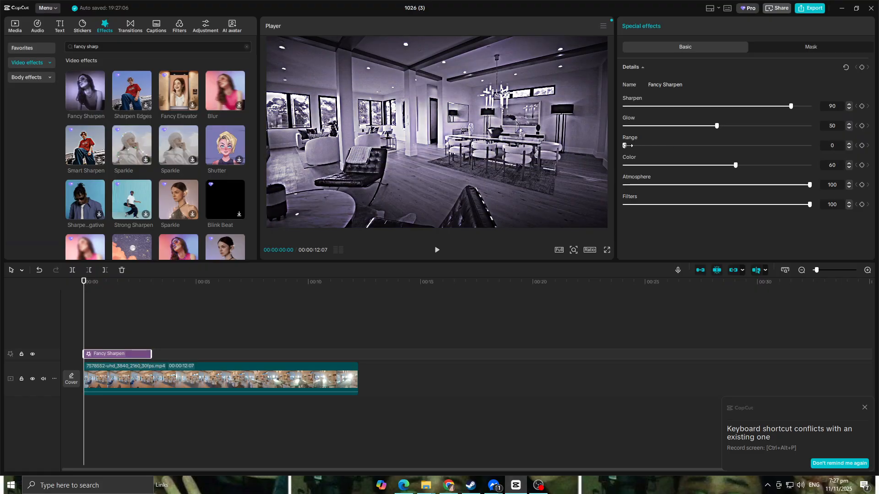
left_click_drag(735, 166, 583, 163)
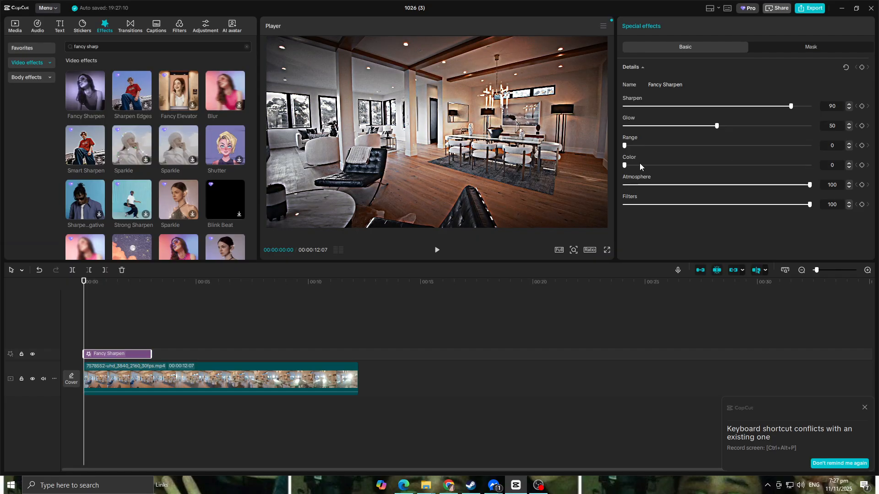
left_click_drag(809, 185, 717, 185)
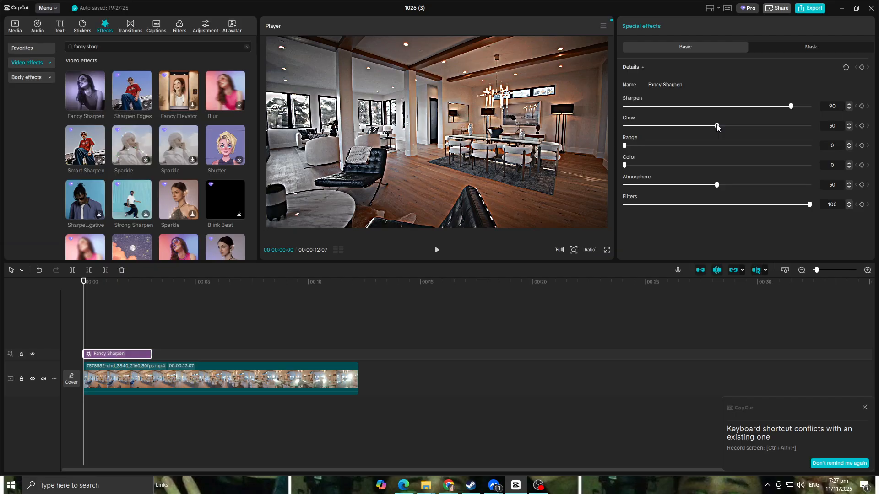
left_click_drag(717, 126, 739, 127)
mouse_move(791, 107)
left_mouse_down()
mouse_move(799, 107)
mouse_move(790, 107)
left_mouse_up()
left_click(245, 47)
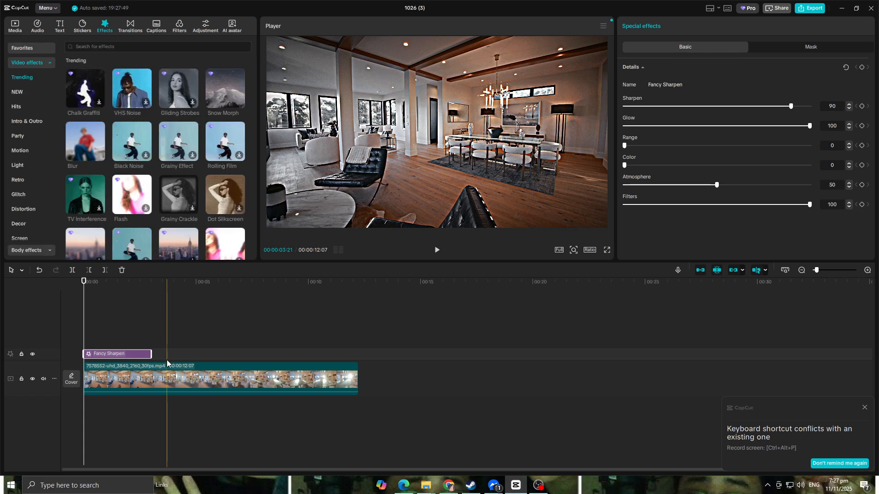
left_click_drag(153, 353, 359, 353)
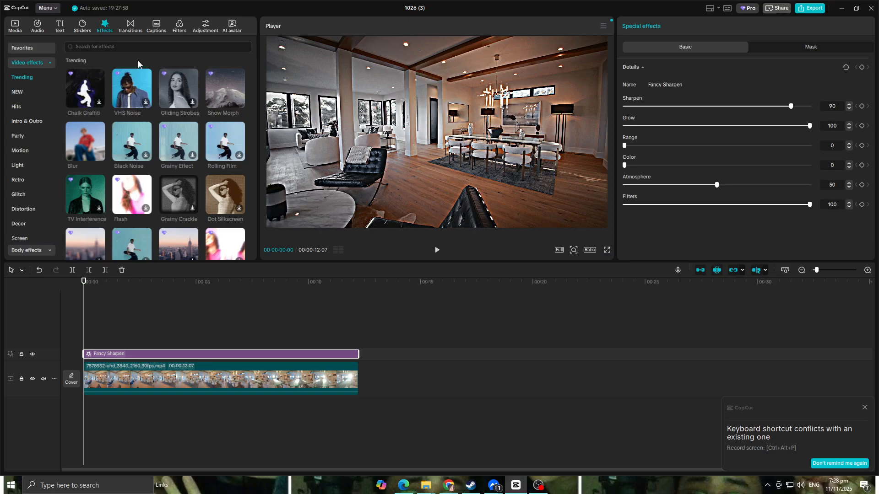
Step: Search the video effects for "flash", place Black Flash 2 above Fancy Sharpen from 00:00:00:00, and extend it to the clip's end
left_click(142, 45)
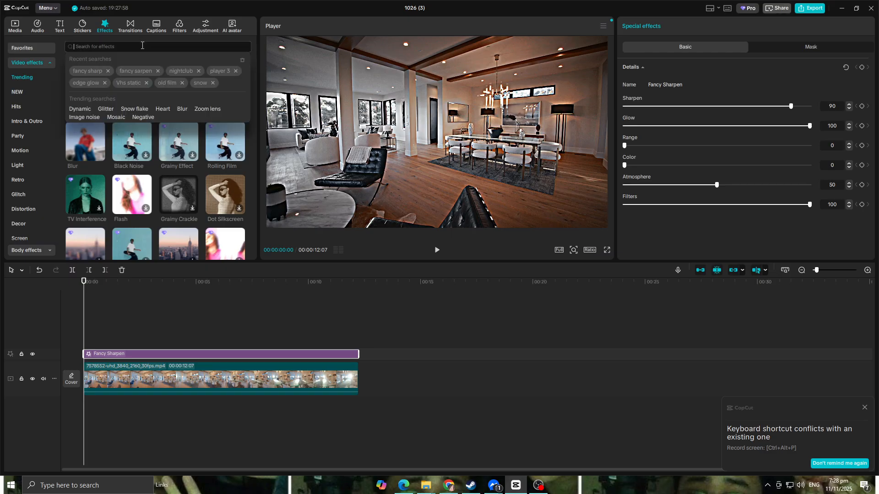
type("flash")
key("Return")
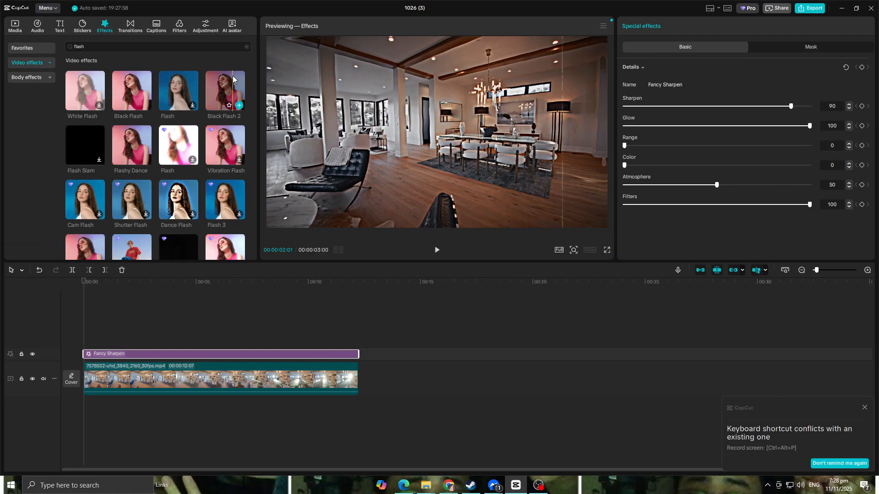
left_click_drag(91, 89, 89, 338)
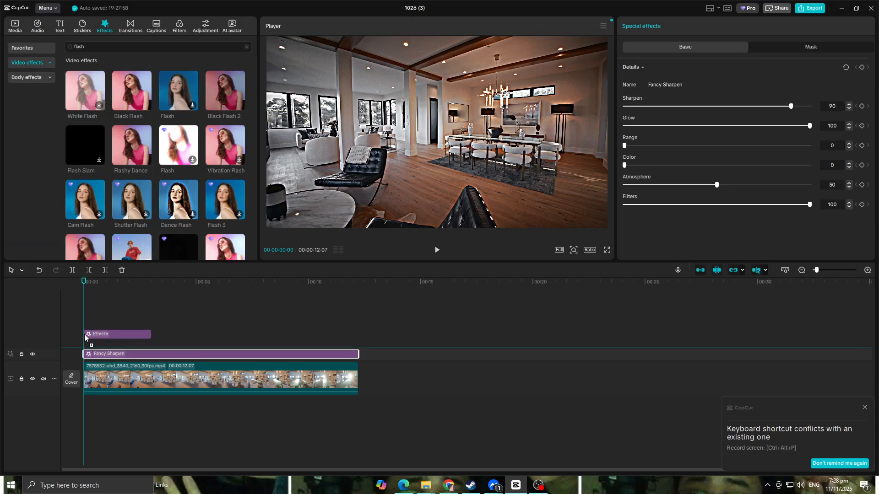
left_click_drag(152, 341, 358, 340)
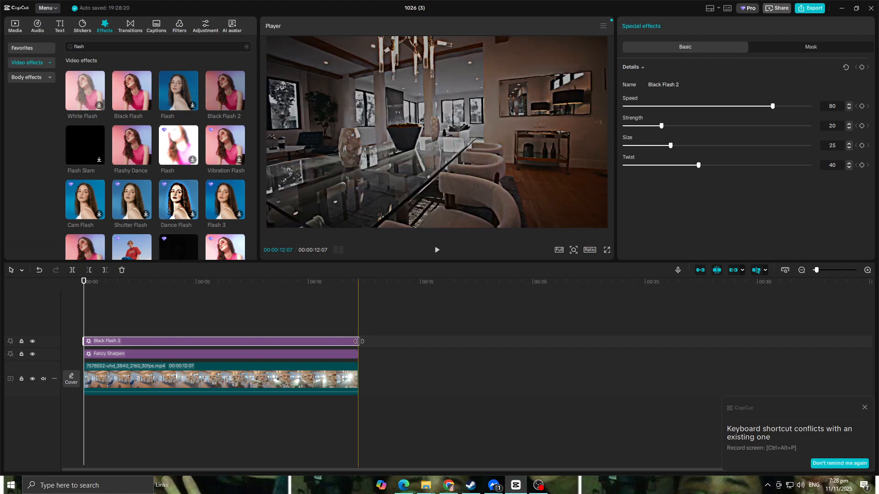
Step: Search the video effects for "grain", place Grain above Black Flash 2 from 00:00:00:00, and extend it to the clip's end
left_click(436, 250)
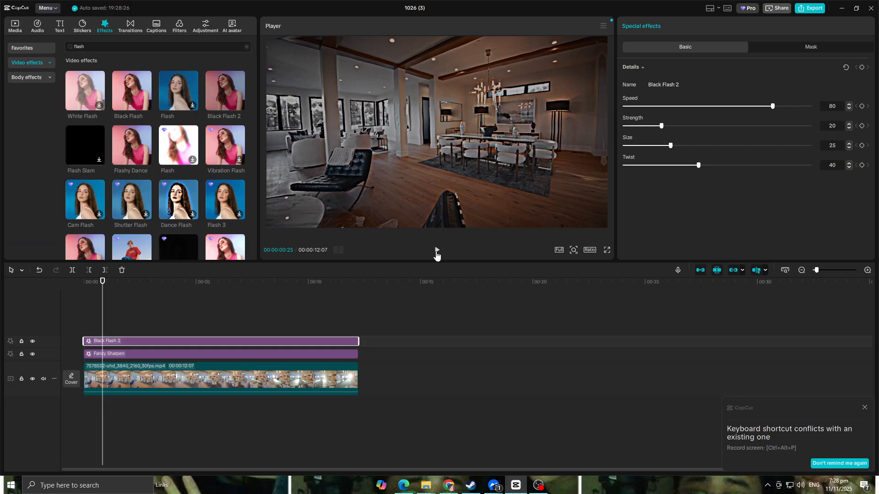
left_click_drag(96, 47, 43, 46)
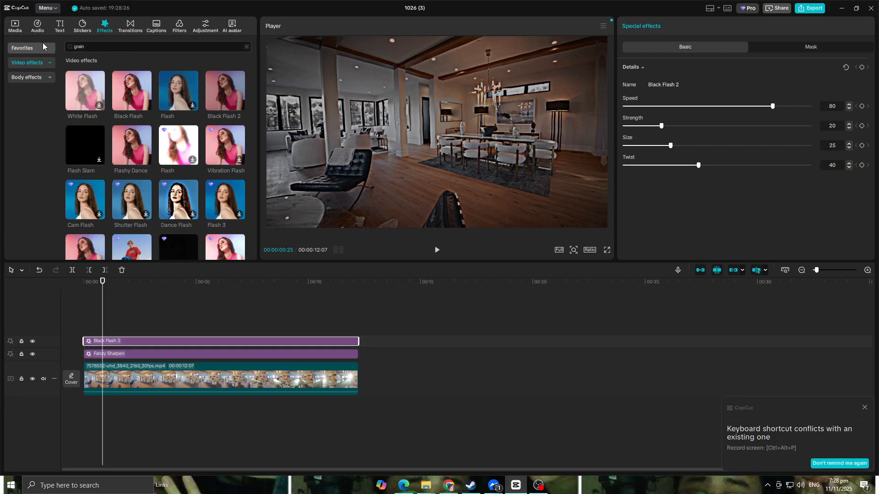
key("Return")
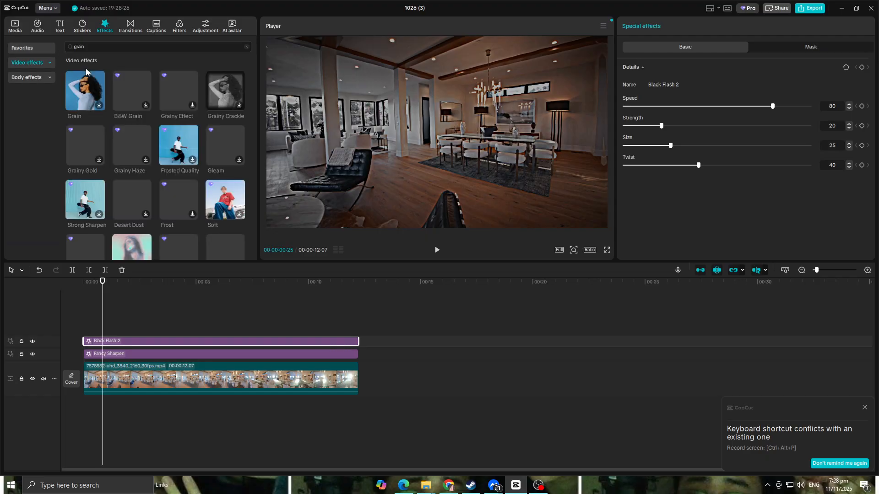
left_click_drag(88, 86, 89, 329)
left_click_drag(152, 328, 363, 328)
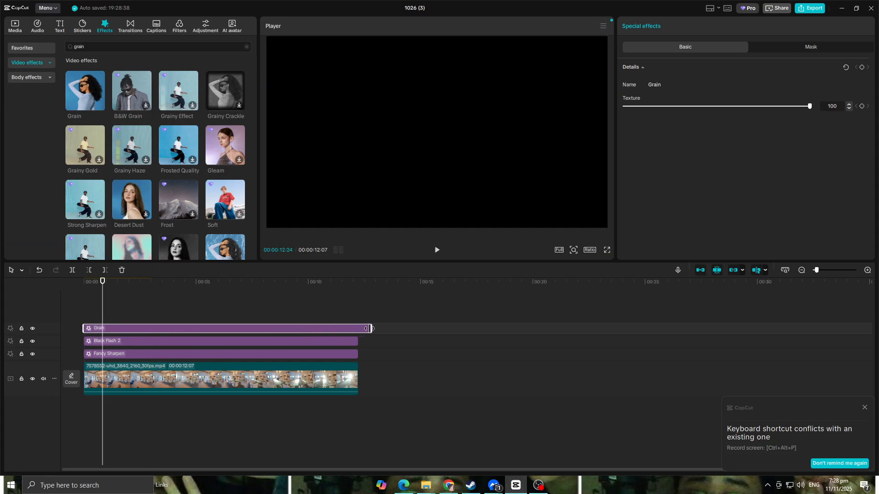
left_click_drag(357, 329, 357, 329)
Step: Preview the grain from the start of the clip and reduce the Grain effect's Texture to 50
left_click_drag(102, 281, 81, 282)
left_click(436, 251)
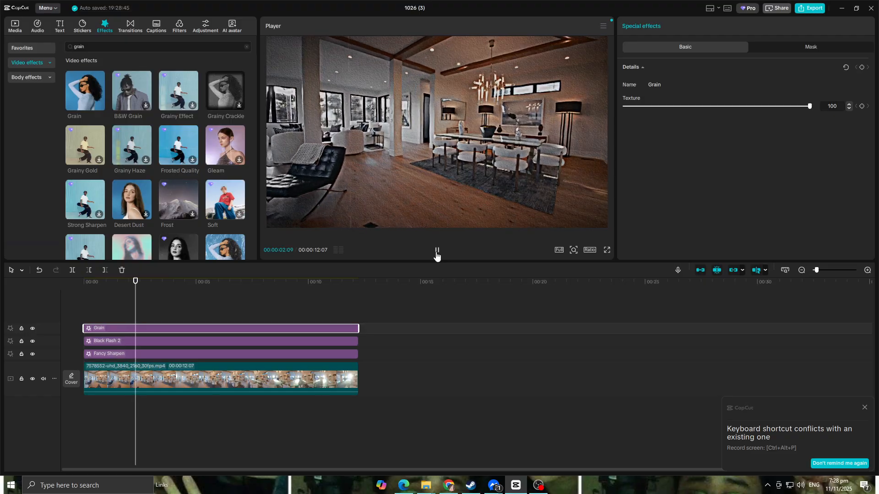
left_click(436, 251)
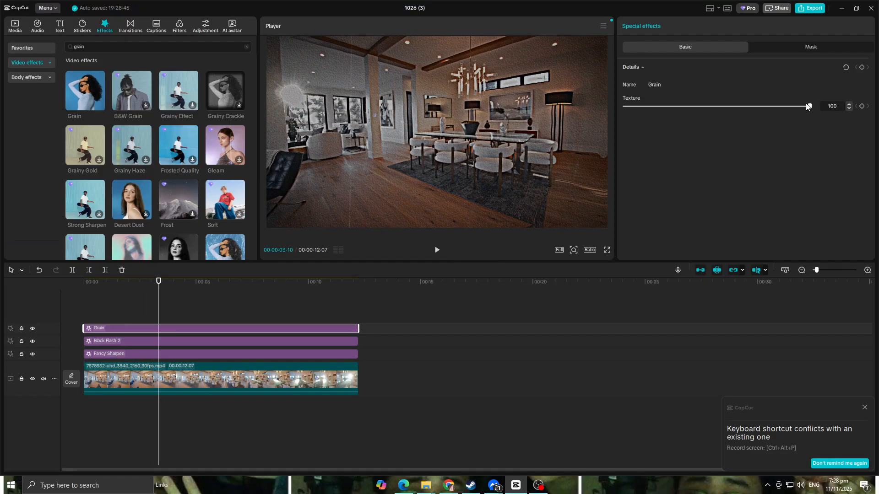
left_click_drag(810, 107, 729, 107)
Step: Play the graded clip from the beginning and inspect a paused frame in full screen to judge the softened grain
left_click(79, 287)
key("space")
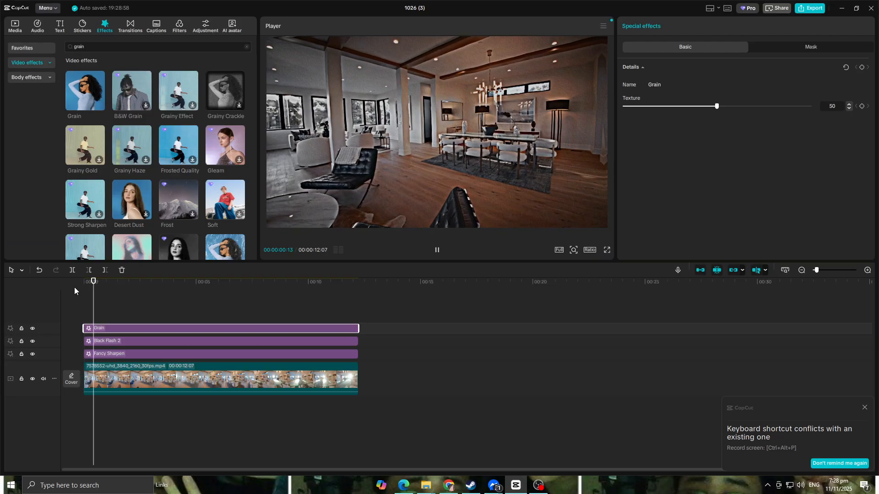
key("space")
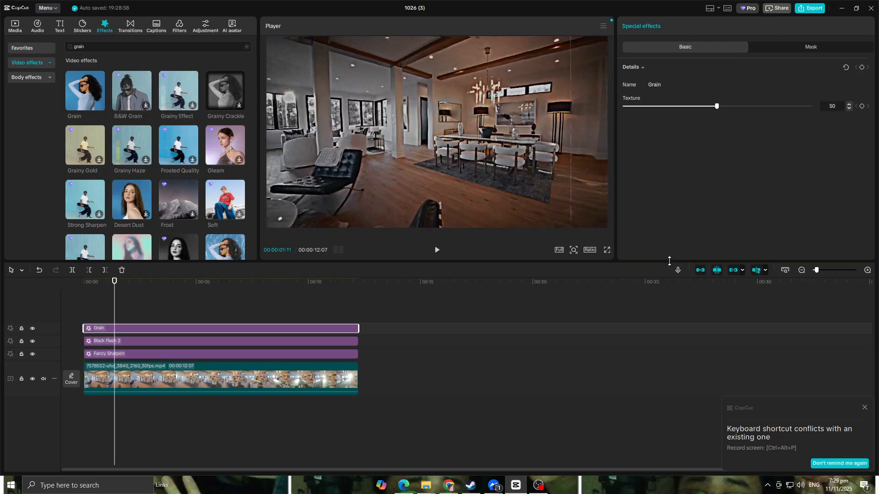
left_click(606, 249)
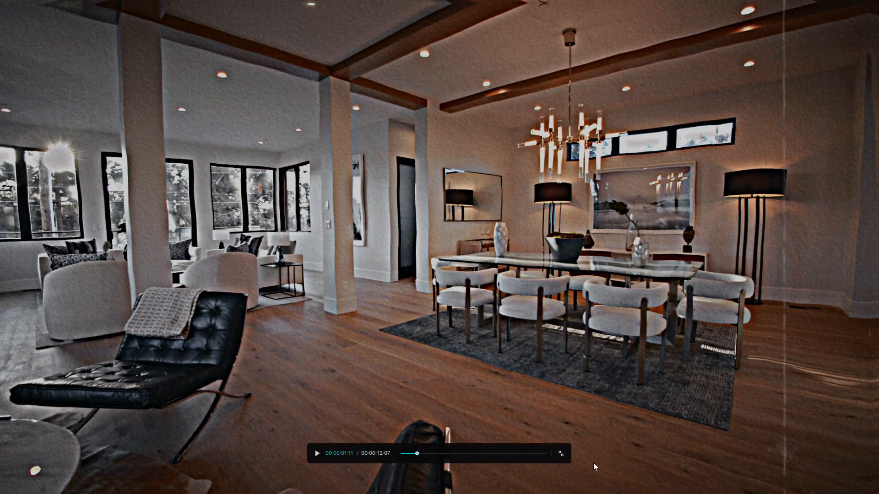
left_click(559, 455)
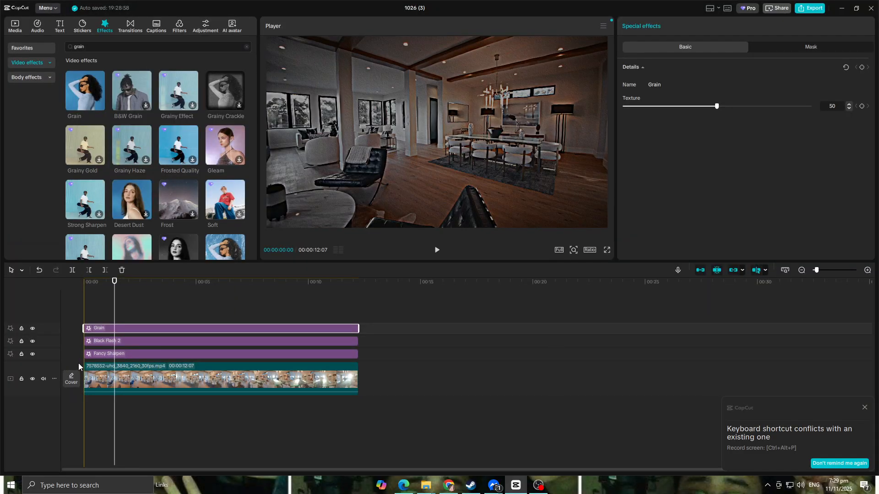
key("space")
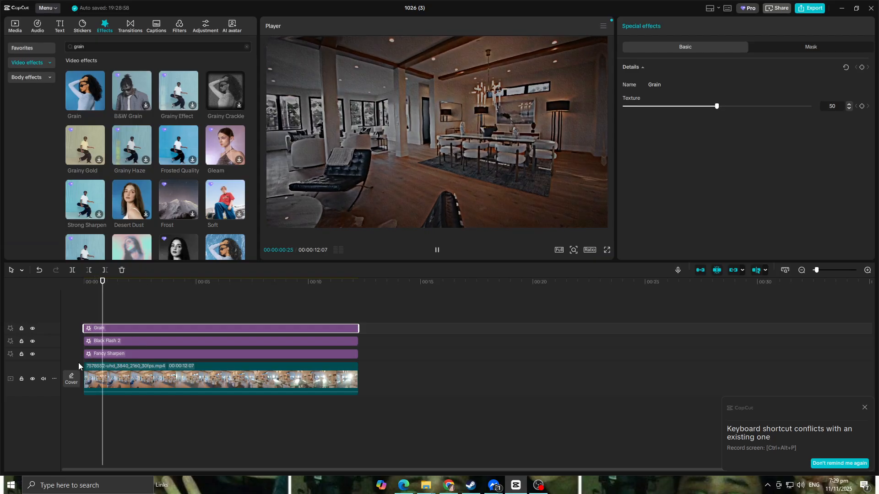